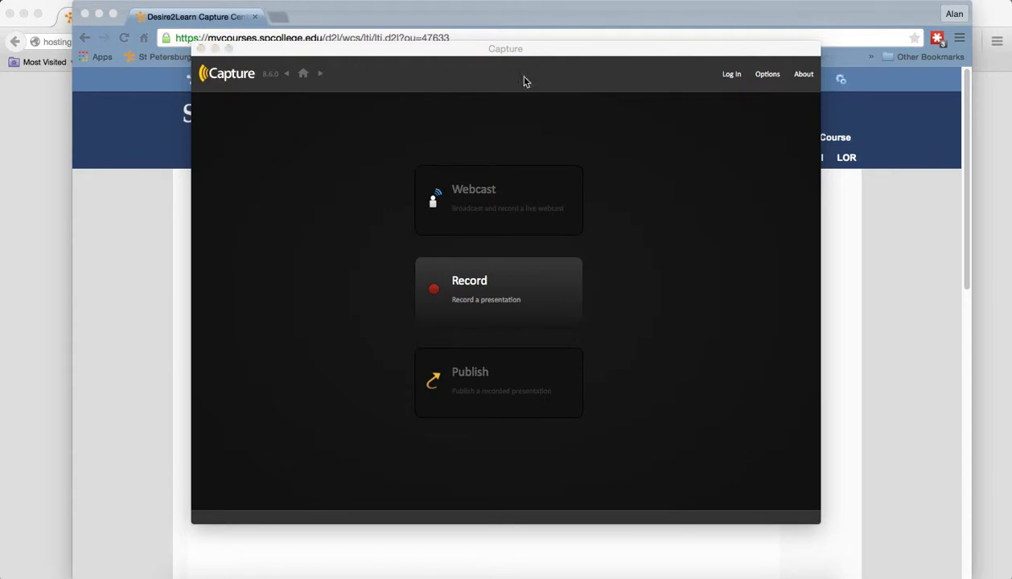
- Start a Capture login with Portal chosen as the account type
{"action": "left_click", "coordinate": [738, 78]}
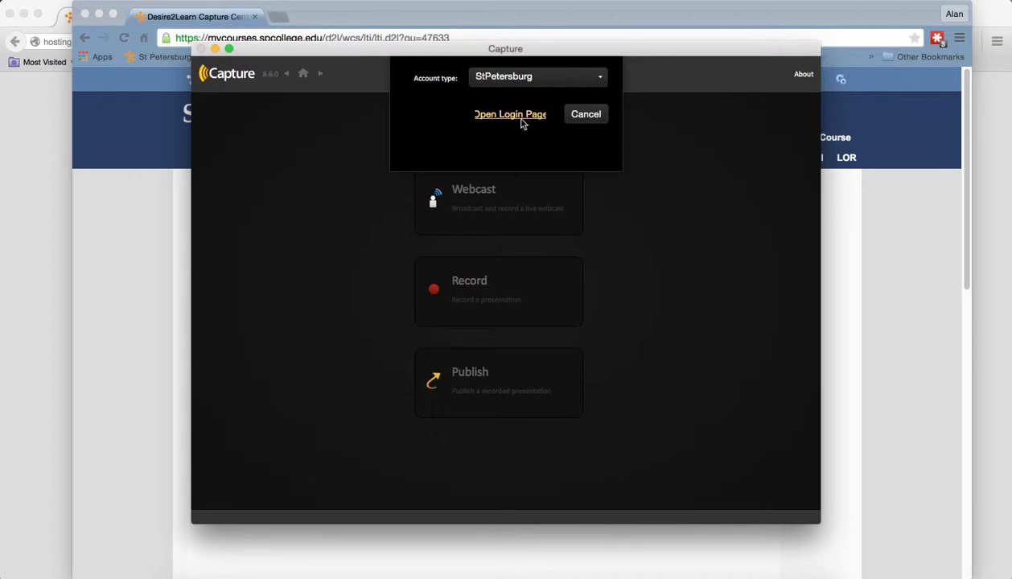
{"action": "left_click", "coordinate": [543, 81]}
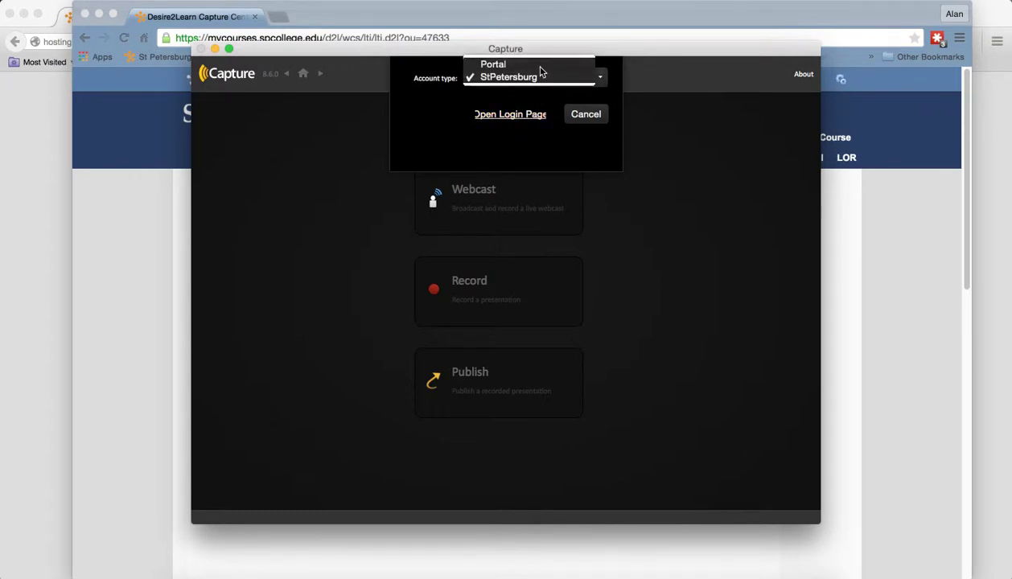
{"action": "left_click", "coordinate": [539, 68]}
{"action": "left_click", "coordinate": [519, 100]}
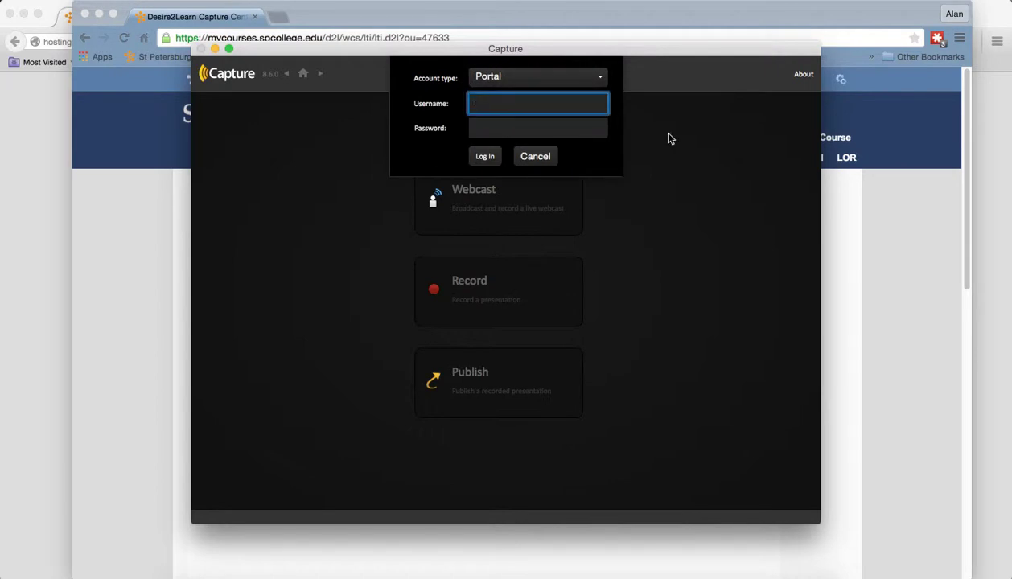
- Submit the instructor's username and password, cancel the invalid-credentials rejection, and minimize Capture
{"action": "key", "text": "Tab"}
{"action": "type", "text": "•"}
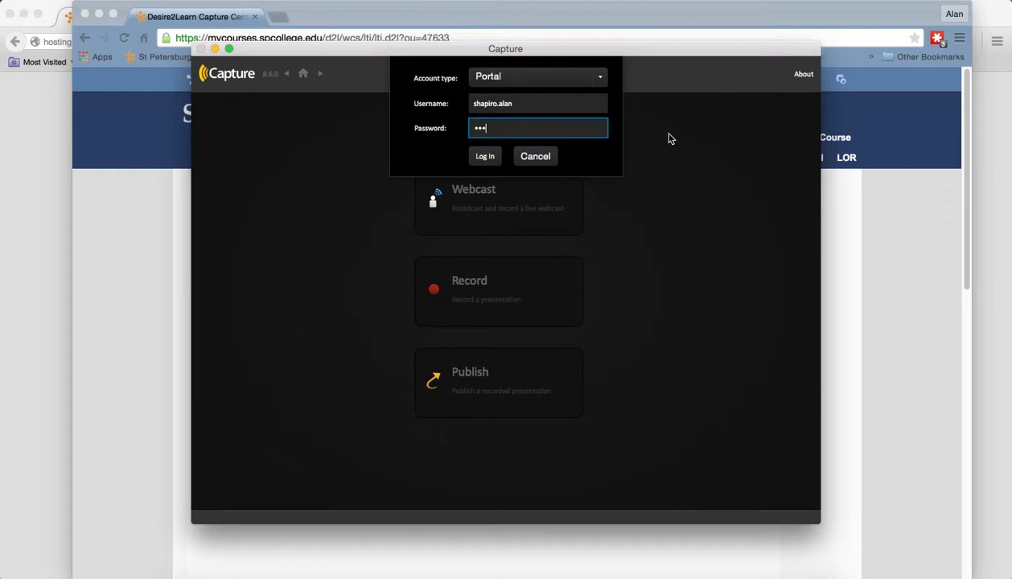
{"action": "type", "text": "•"}
{"action": "left_click", "coordinate": [481, 159]}
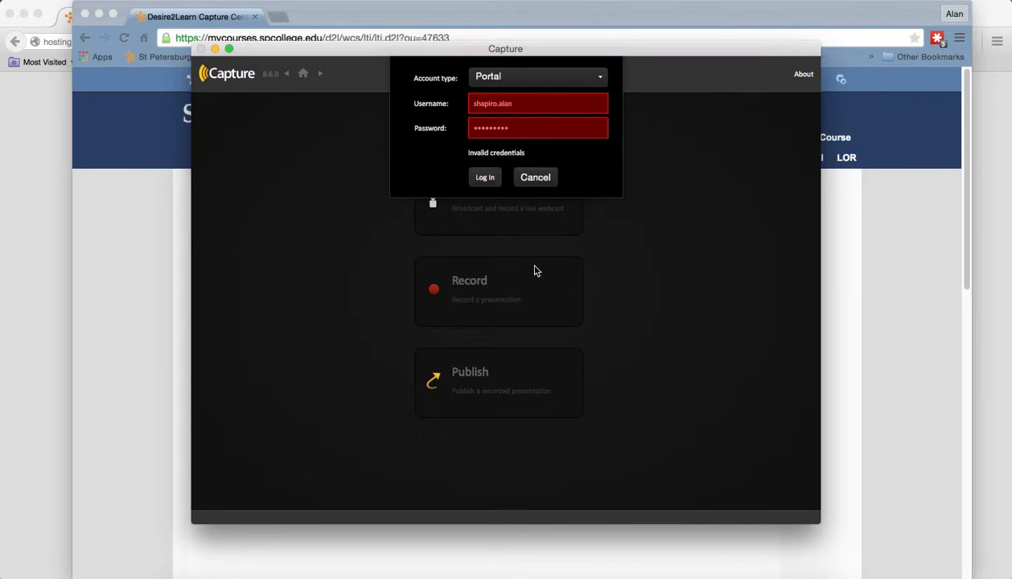
{"action": "left_click", "coordinate": [537, 178]}
{"action": "left_click", "coordinate": [214, 49]}
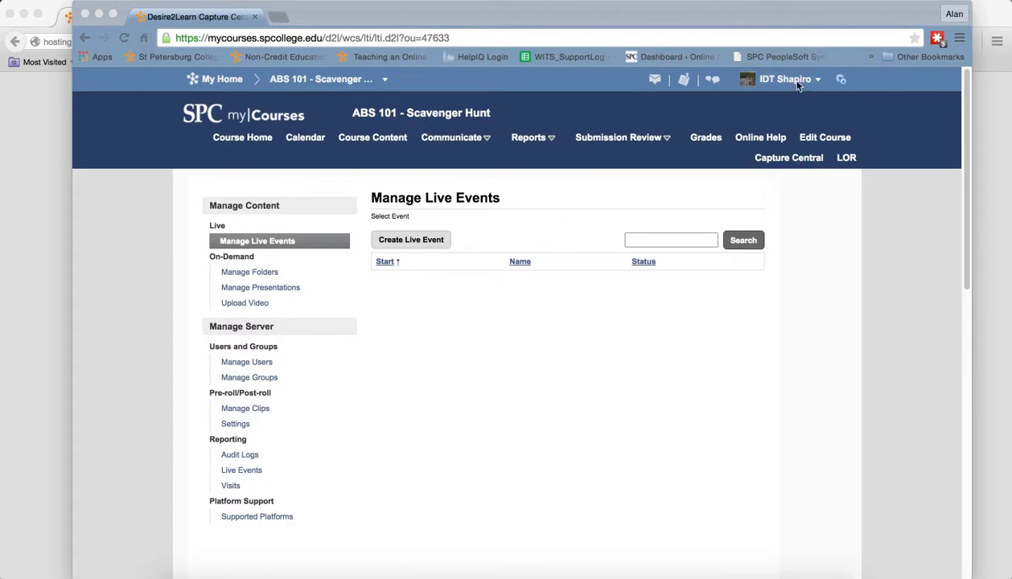
- On Manage Users, search for accounts matching the instructor's surname
{"action": "left_click", "coordinate": [256, 362]}
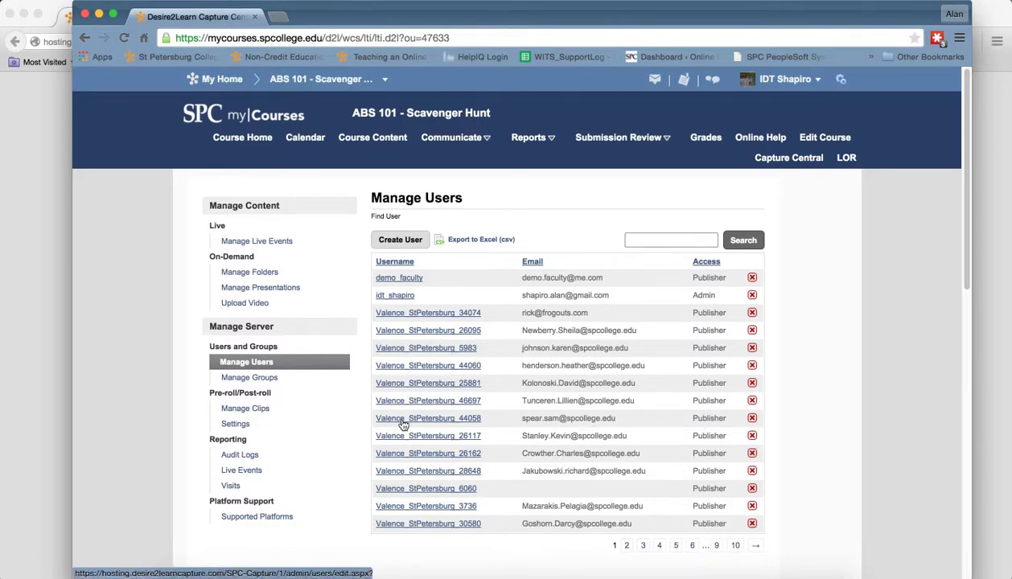
{"action": "left_click", "coordinate": [641, 239]}
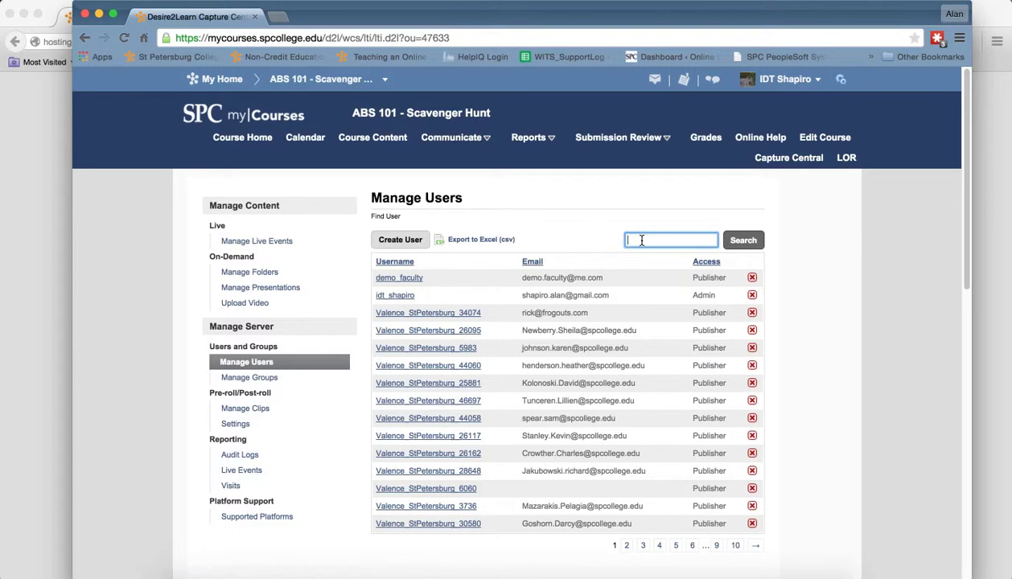
{"action": "type", "text": "shapiro"}
{"action": "left_click", "coordinate": [644, 258]}
{"action": "left_click", "coordinate": [760, 241]}
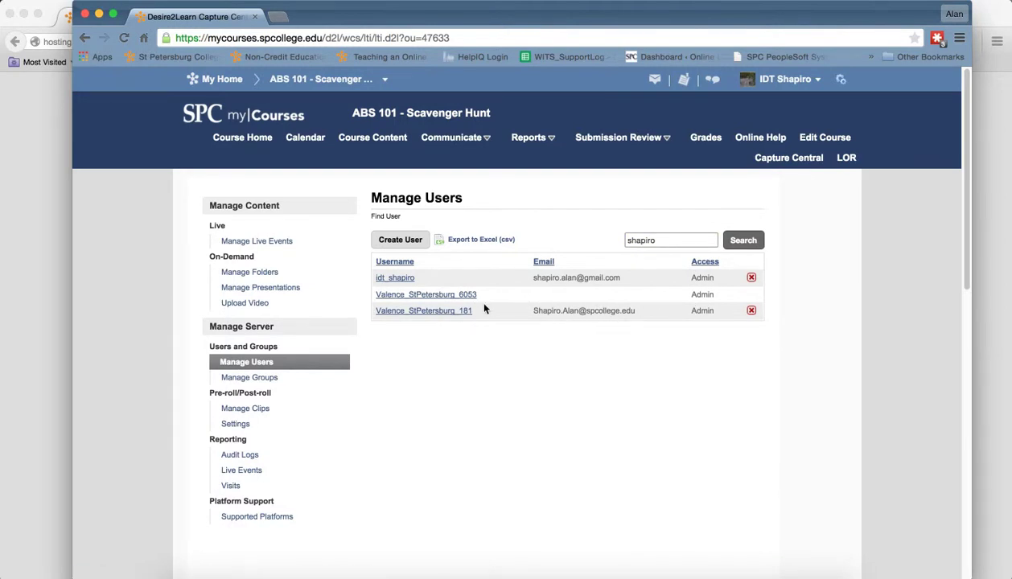
{"action": "left_click_drag", "start_coordinate": [473, 314], "coordinate": [378, 314]}
{"action": "left_click", "coordinate": [617, 325]}
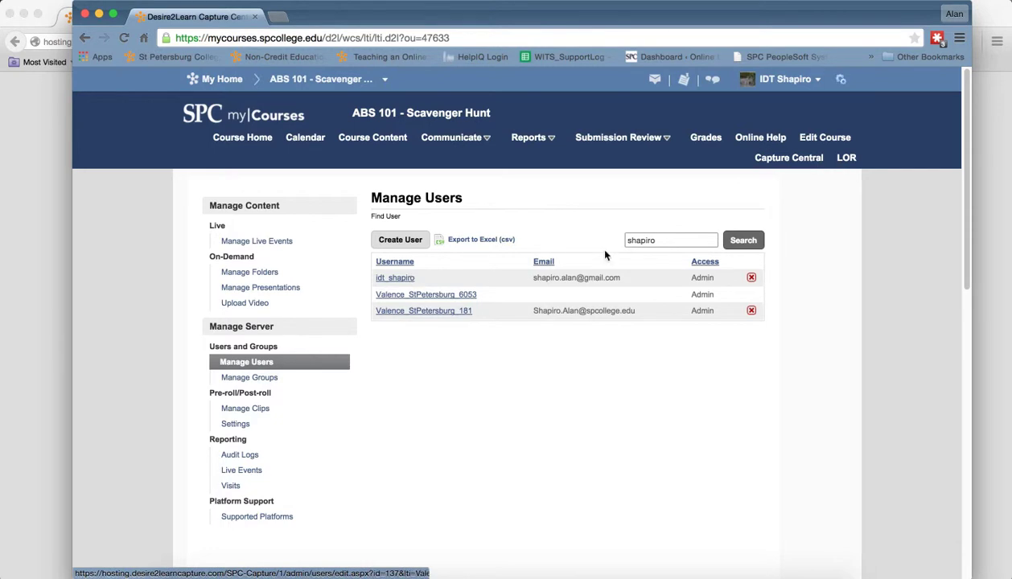
- Clear the search term and search again to list all users
{"action": "left_click_drag", "start_coordinate": [658, 240], "coordinate": [600, 233]}
{"action": "key", "text": "BackSpace"}
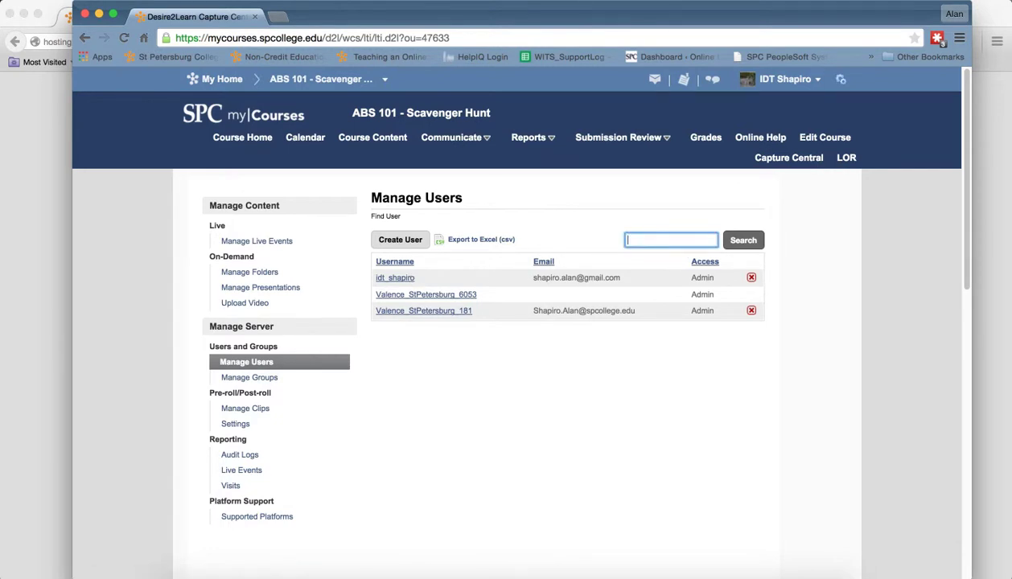
{"action": "left_click", "coordinate": [743, 240]}
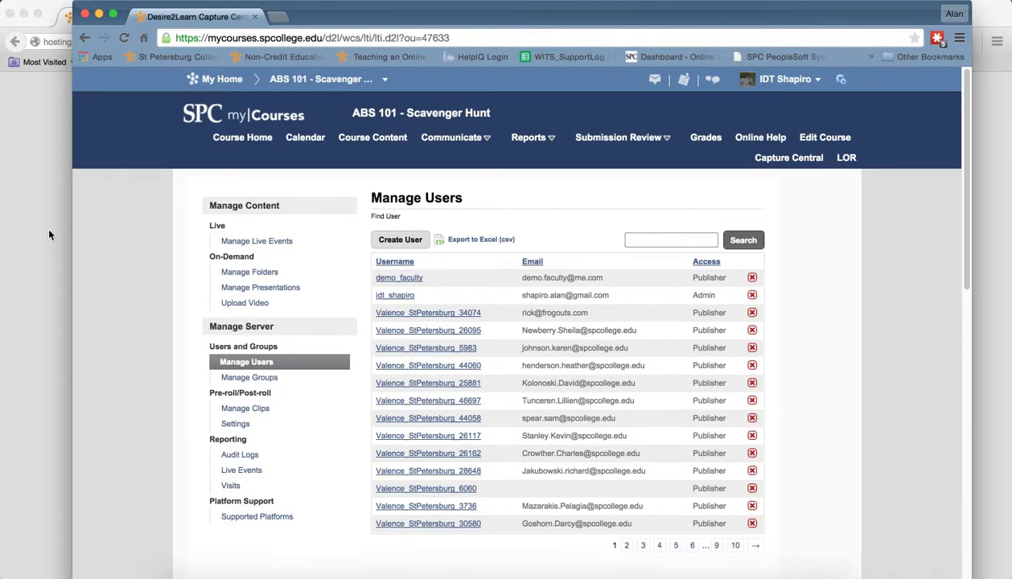
{"action": "left_click", "coordinate": [39, 204]}
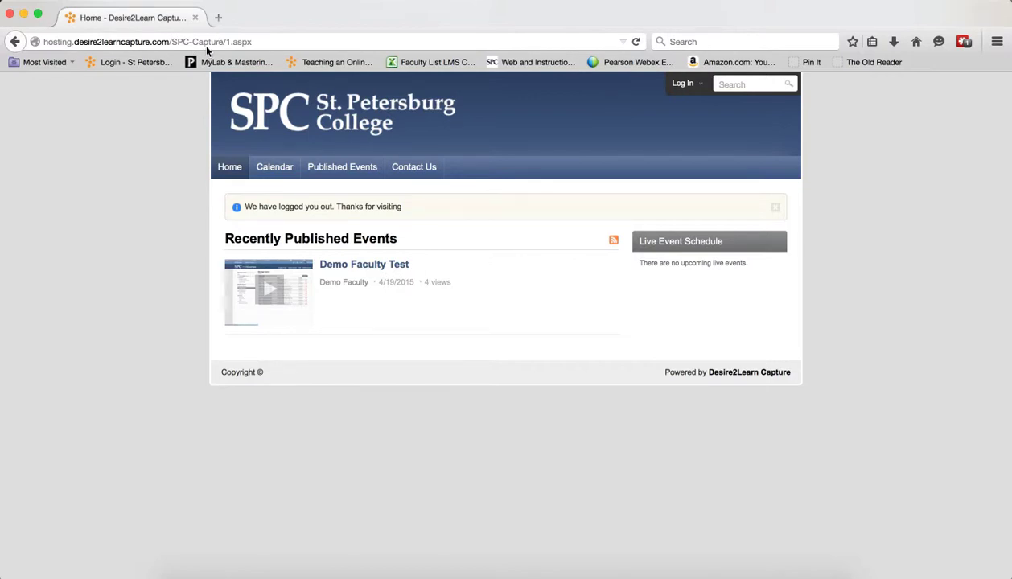
{"action": "left_click", "coordinate": [698, 84]}
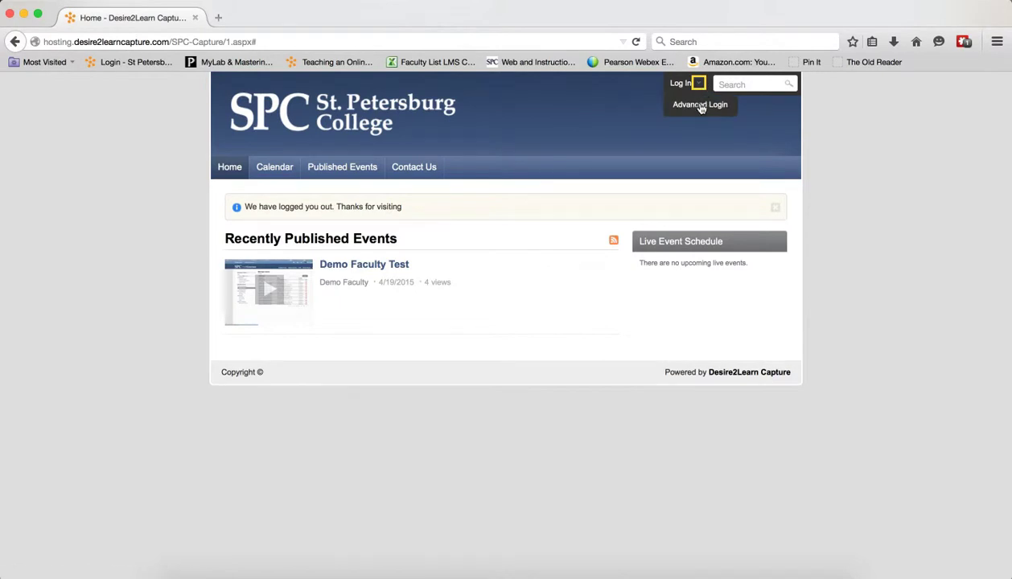
{"action": "left_click", "coordinate": [700, 106]}
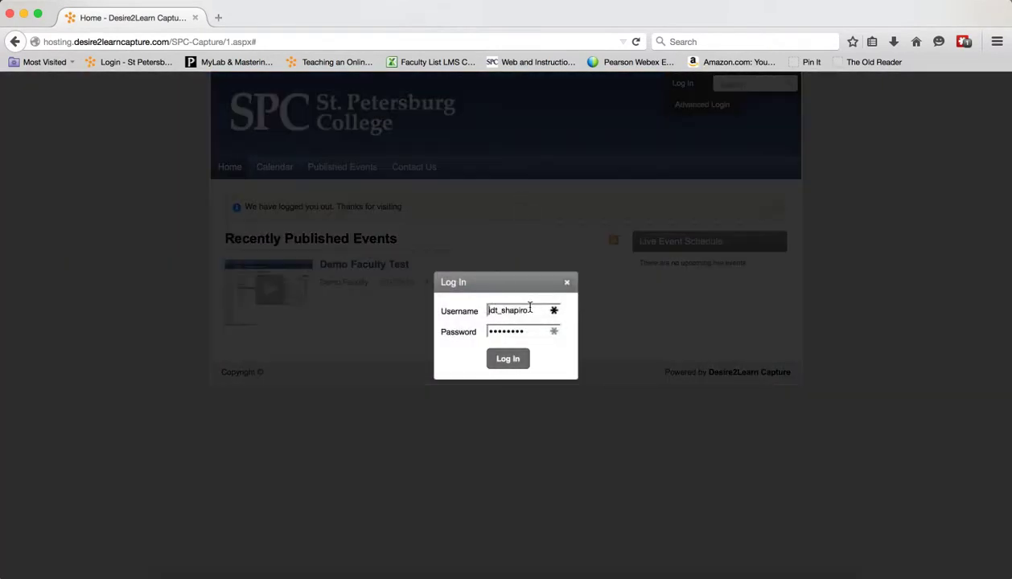
{"action": "left_click", "coordinate": [520, 363]}
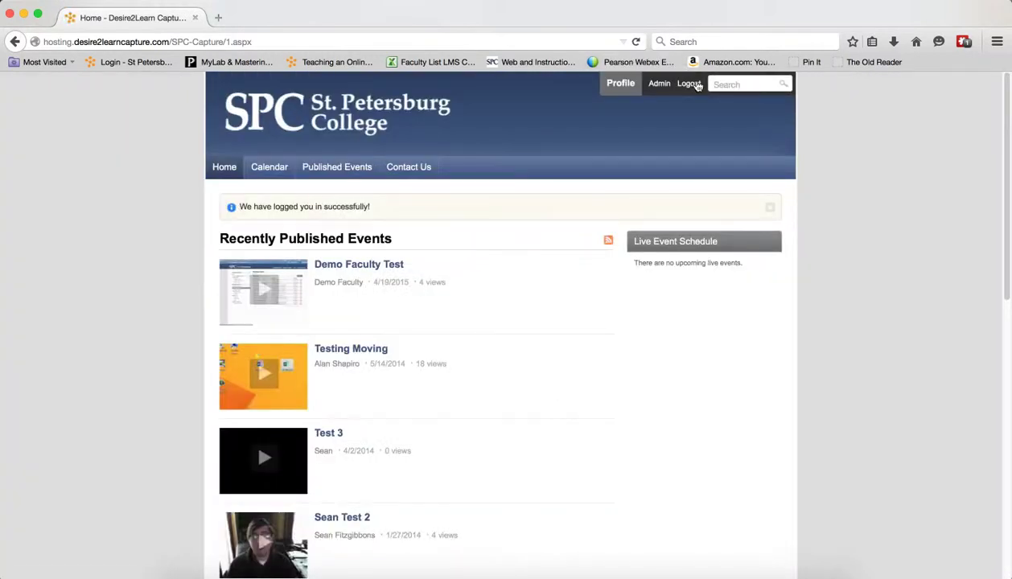
{"action": "left_click", "coordinate": [692, 87]}
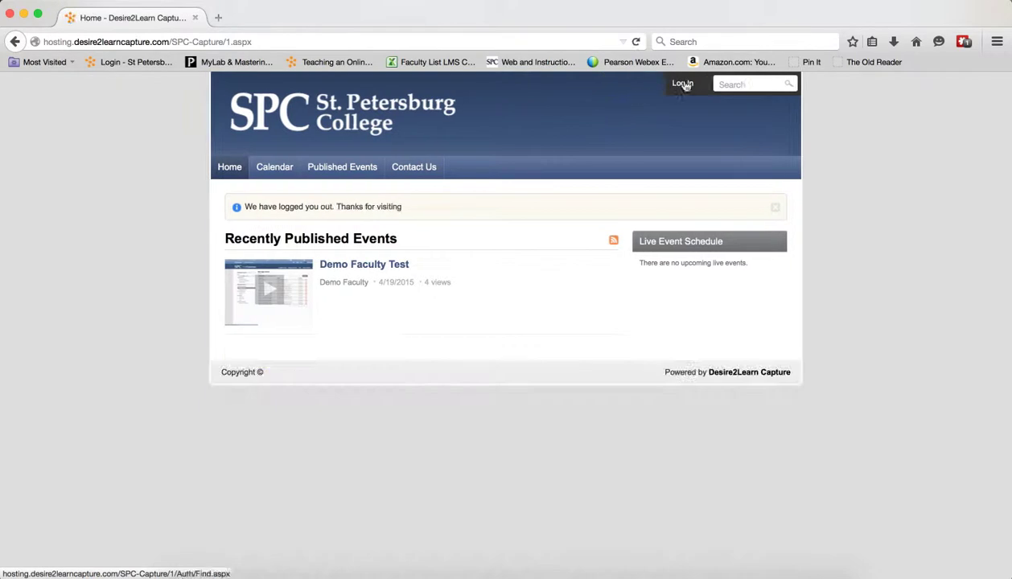
{"action": "left_click", "coordinate": [699, 85]}
{"action": "left_click", "coordinate": [697, 104]}
{"action": "left_click", "coordinate": [537, 312]}
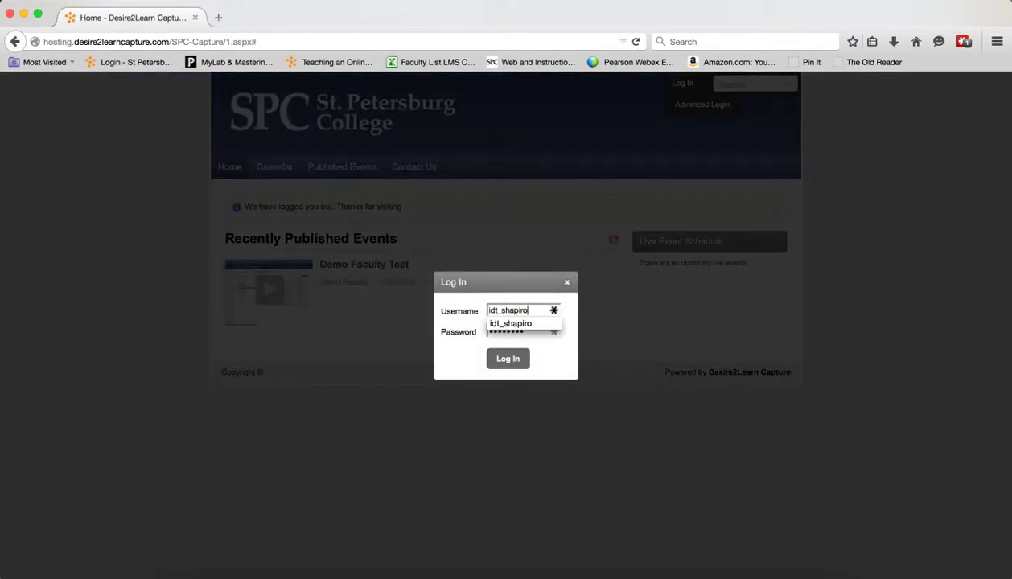
{"action": "left_click_drag", "start_coordinate": [519, 312], "coordinate": [452, 309]}
{"action": "key", "text": "Tab"}
{"action": "type", "text": "***"}
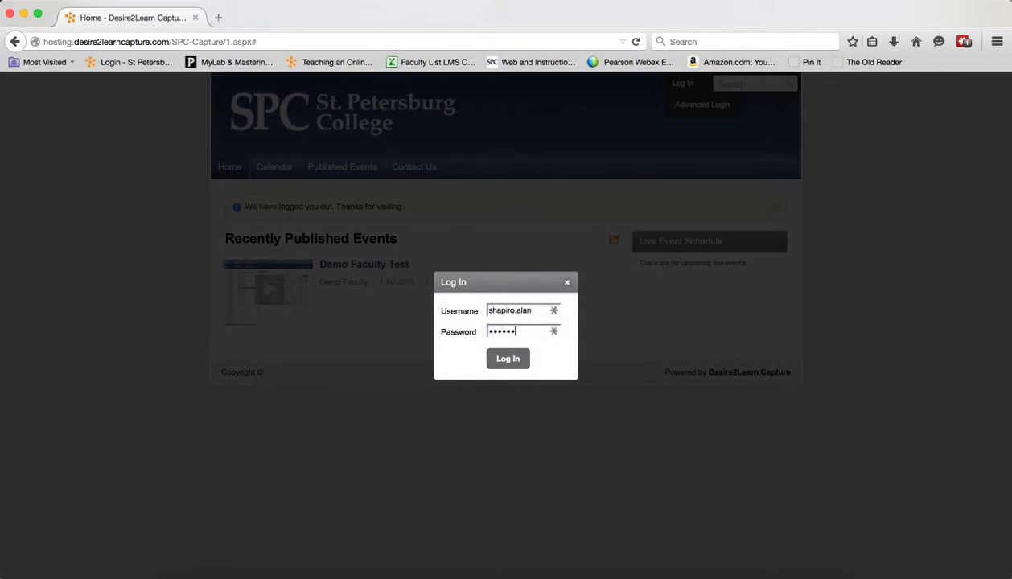
{"action": "key", "text": "BackSpace"}
{"action": "key", "text": "BackSpace"}
{"action": "key", "text": "BackSpace"}
{"action": "key", "text": "BackSpace"}
{"action": "key", "text": "BackSpace"}
{"action": "key", "text": "BackSpace"}
{"action": "key", "text": "BackSpace"}
{"action": "key", "text": "BackSpace"}
{"action": "key", "text": "BackSpace"}
{"action": "left_click", "coordinate": [505, 360]}
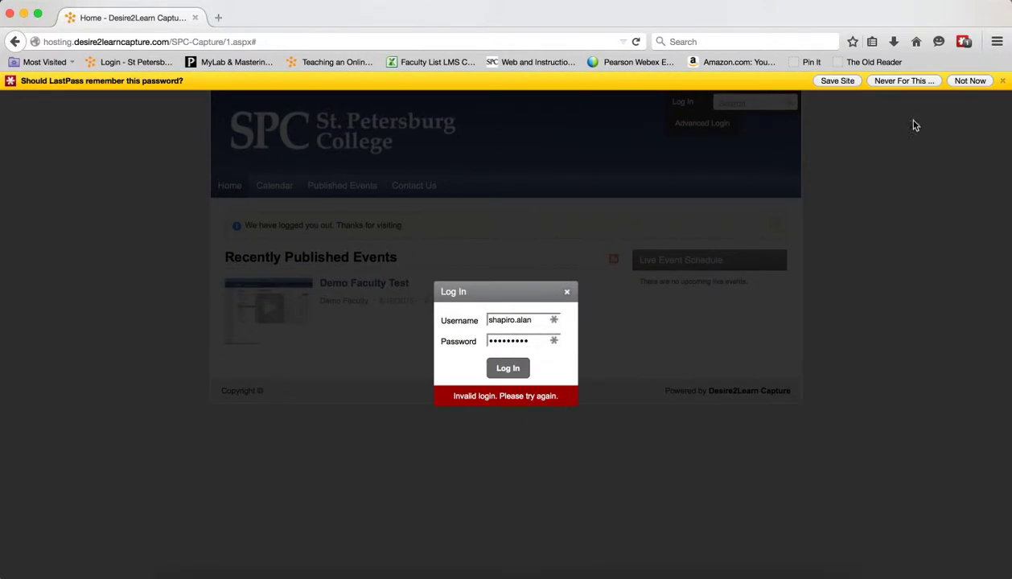
{"action": "left_click", "coordinate": [967, 81]}
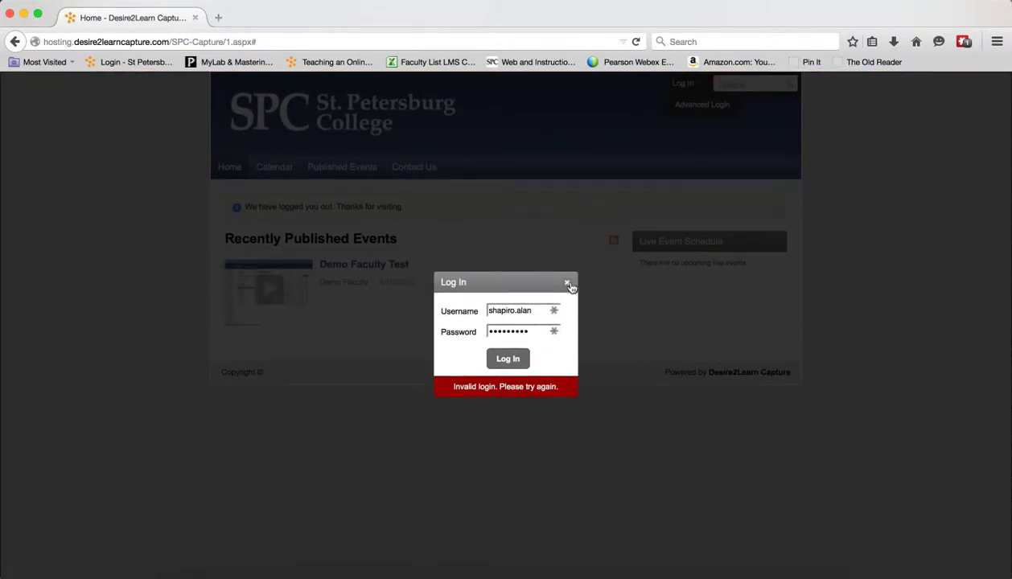
{"action": "left_click", "coordinate": [565, 283]}
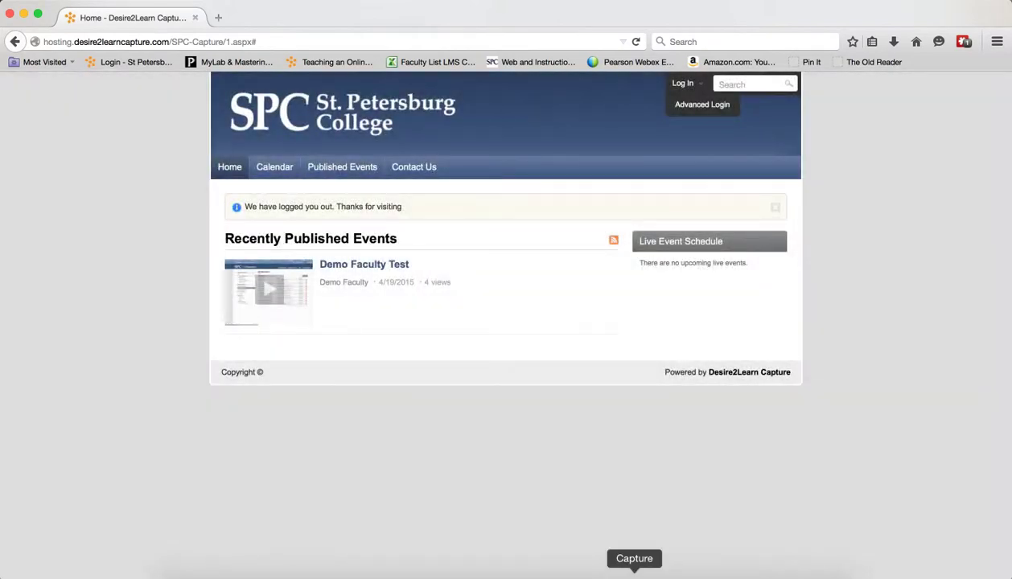
{"action": "left_click", "coordinate": [242, 573]}
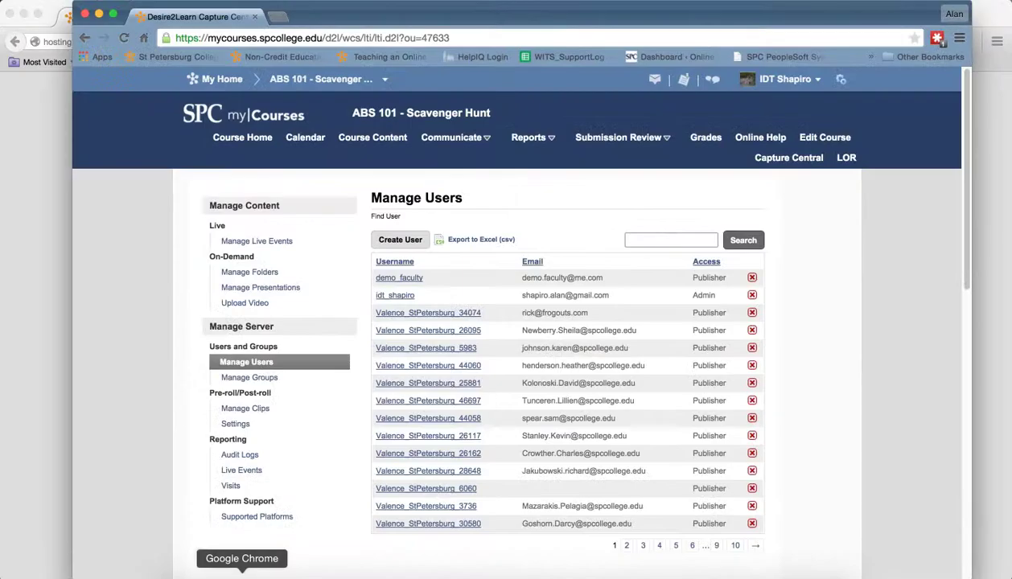
- Open the demo_faculty user's Edit User page showing the Publisher role
{"action": "left_click", "coordinate": [405, 282]}
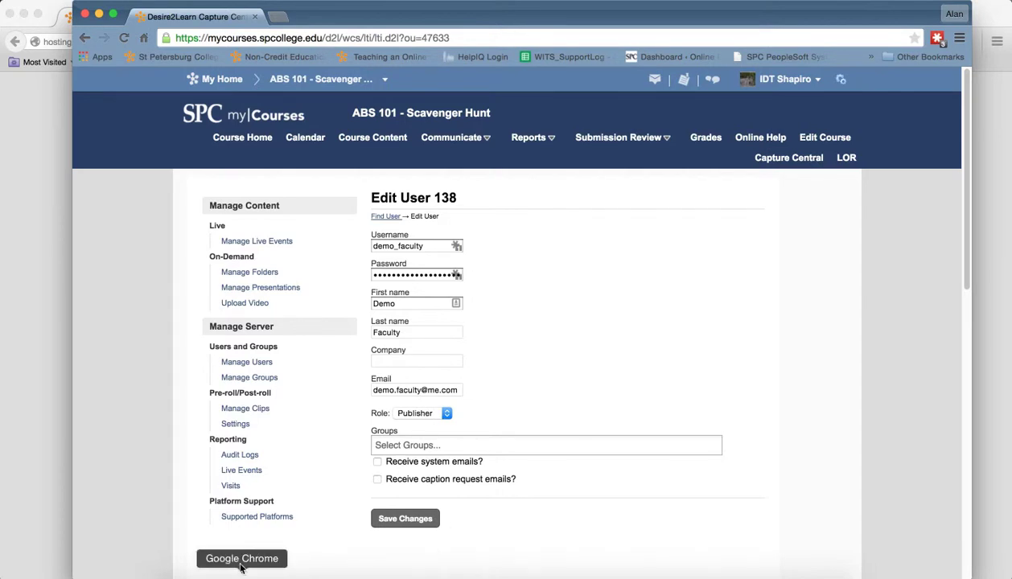
{"action": "left_click", "coordinate": [31, 181]}
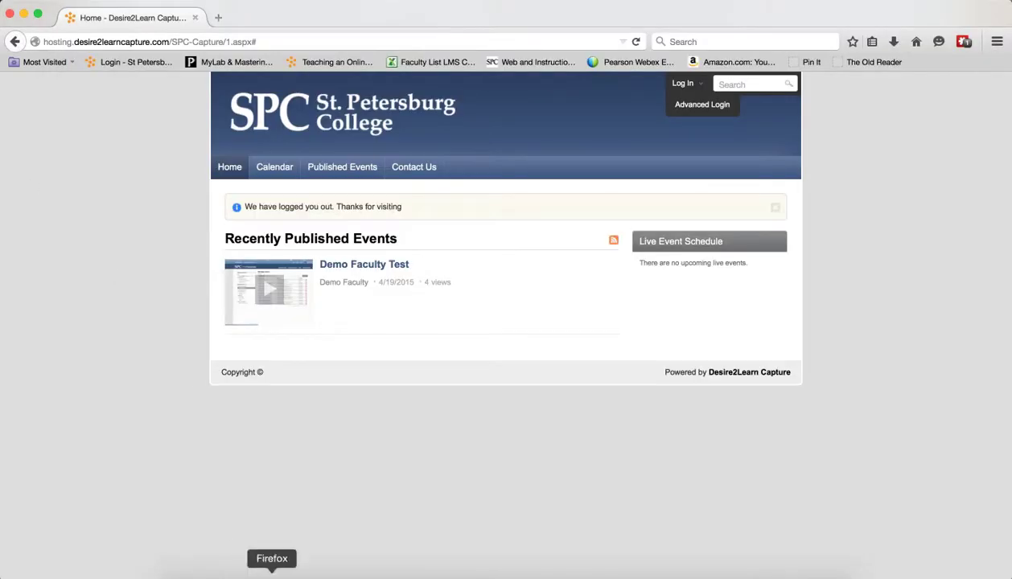
{"action": "left_click", "coordinate": [226, 572]}
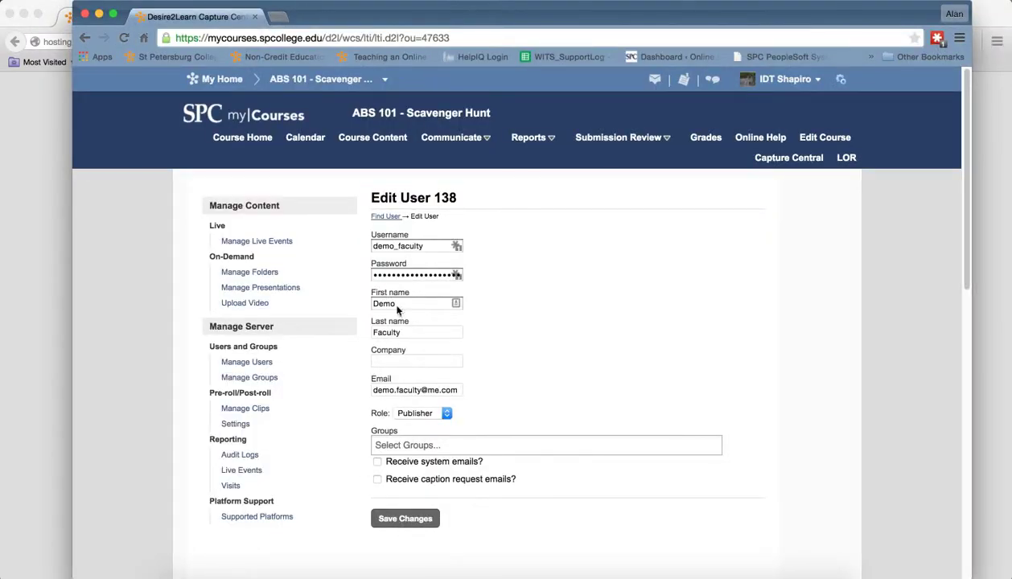
- Search for 'd2l doc' in a new browser tab
{"action": "left_click", "coordinate": [286, 17]}
{"action": "type", "text": "d2l do"}
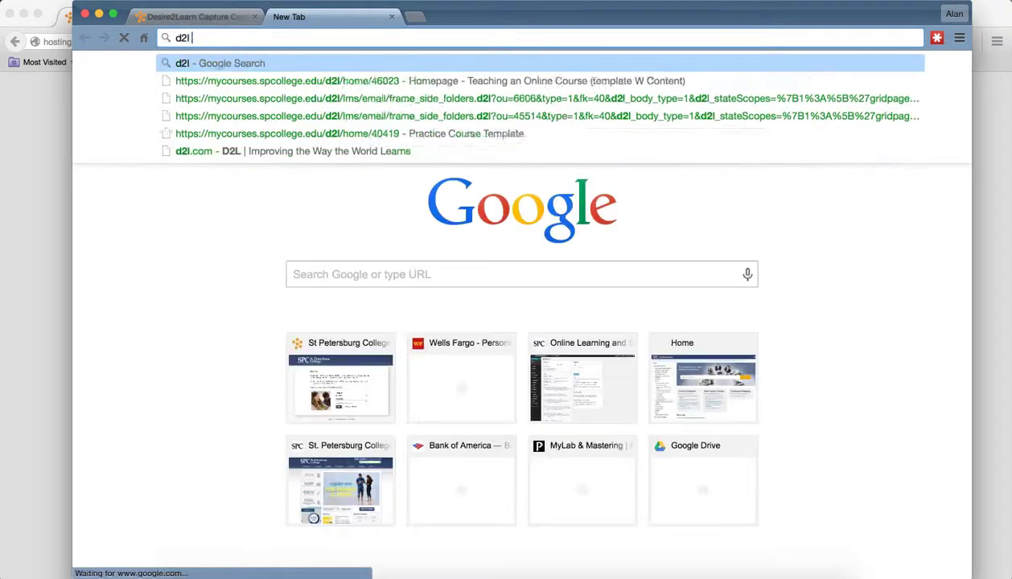
{"action": "key", "text": "BackSpace"}
{"action": "key", "text": "BackSpace"}
{"action": "key", "text": "BackSpace"}
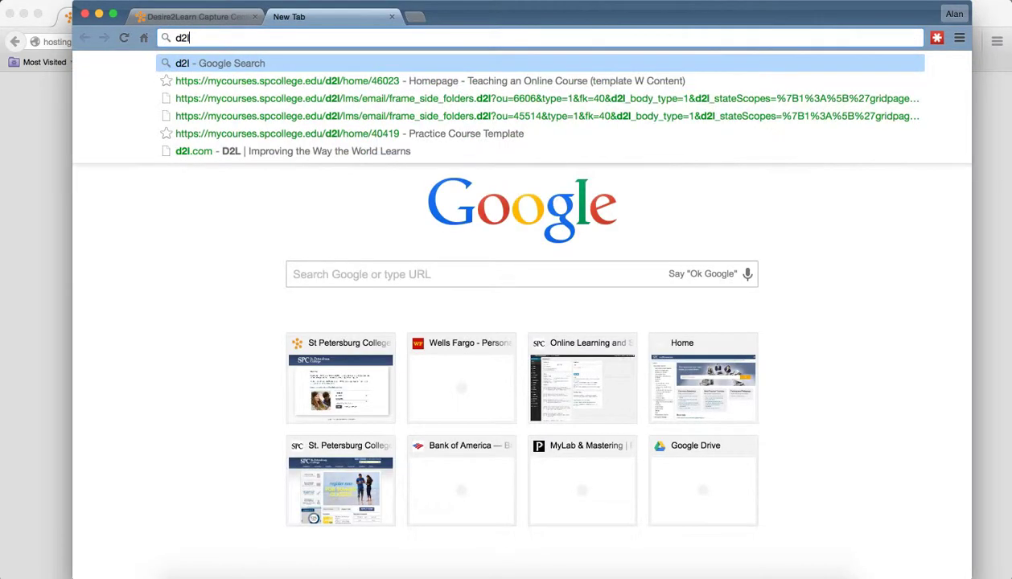
{"action": "type", "text": "dcome"}
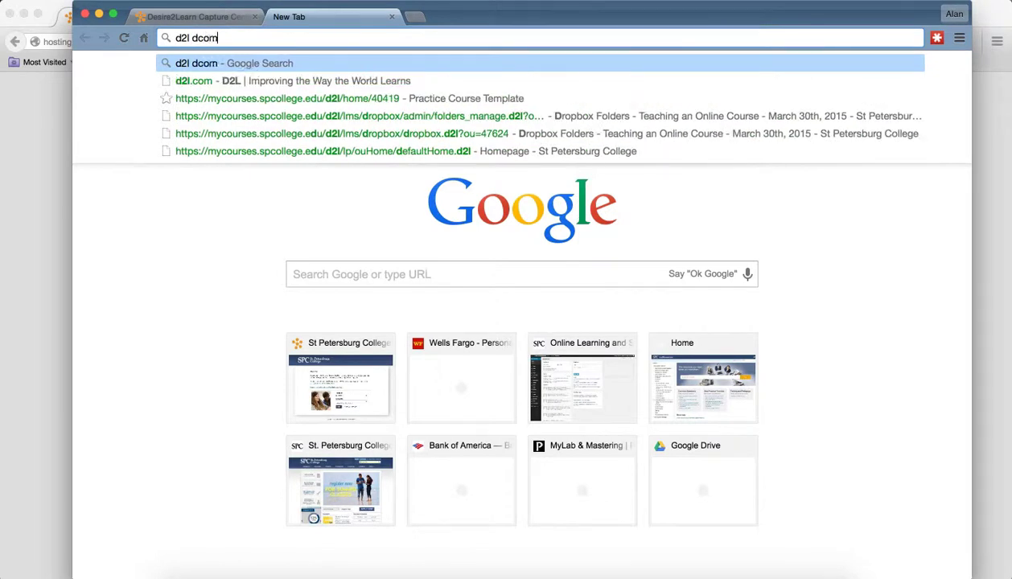
{"action": "key", "text": "BackSpace"}
{"action": "key", "text": "BackSpace"}
{"action": "key", "text": "BackSpace"}
{"action": "key", "text": "BackSpace"}
{"action": "type", "text": "ocumentation.desire2learn."}
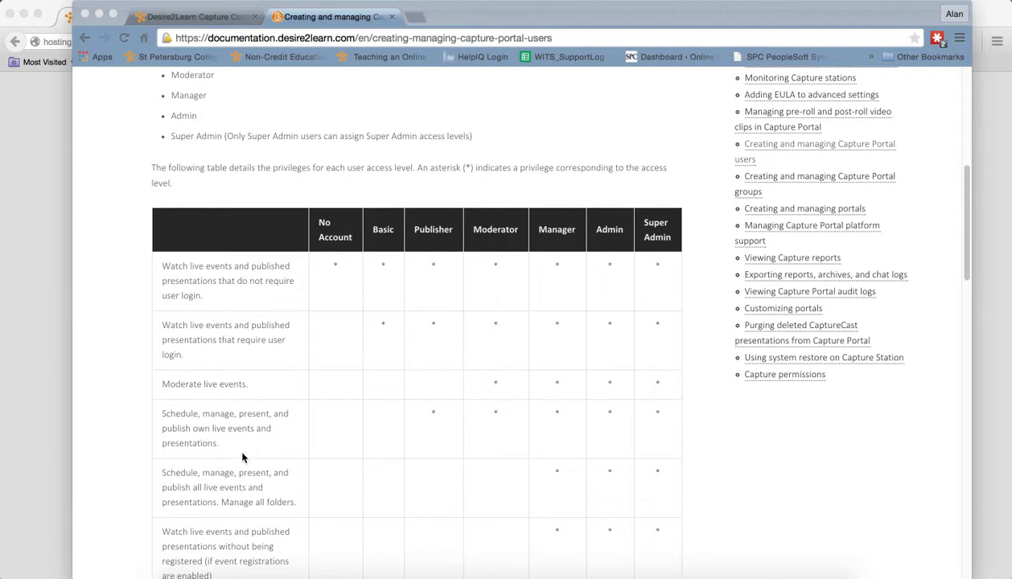
- Read the Capture Portal access-level privileges table, then return to the Capture Central tab
{"action": "scroll", "coordinate": [459, 489], "scroll_direction": "down", "scroll_amount": 1}
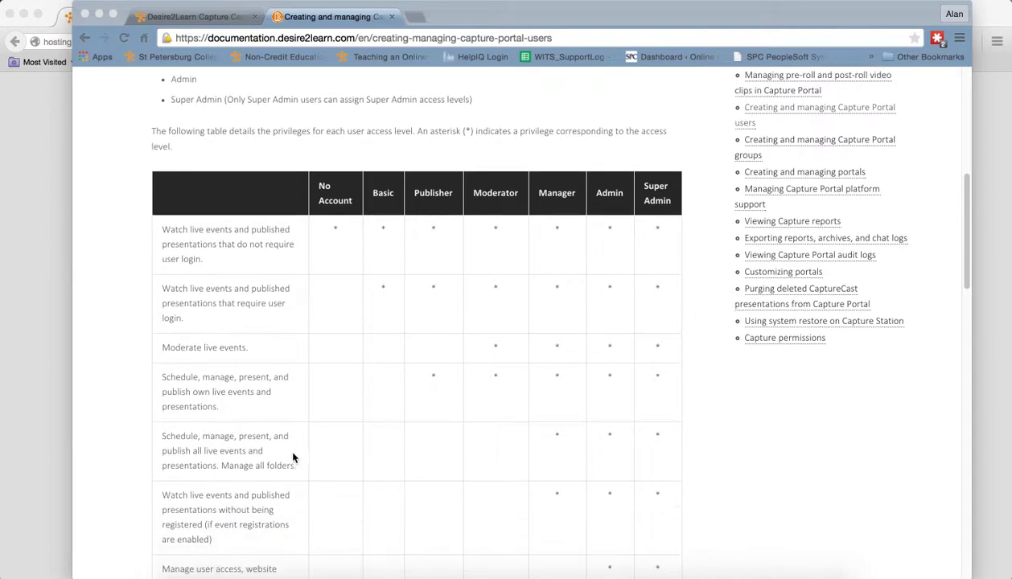
{"action": "scroll", "coordinate": [266, 530], "scroll_direction": "down", "scroll_amount": 3}
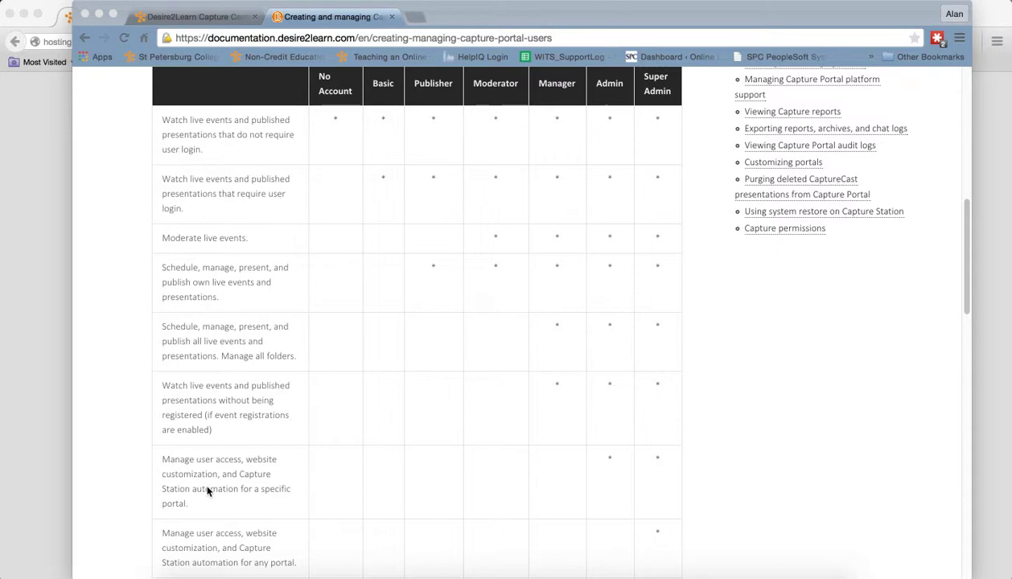
{"action": "left_click", "coordinate": [211, 16]}
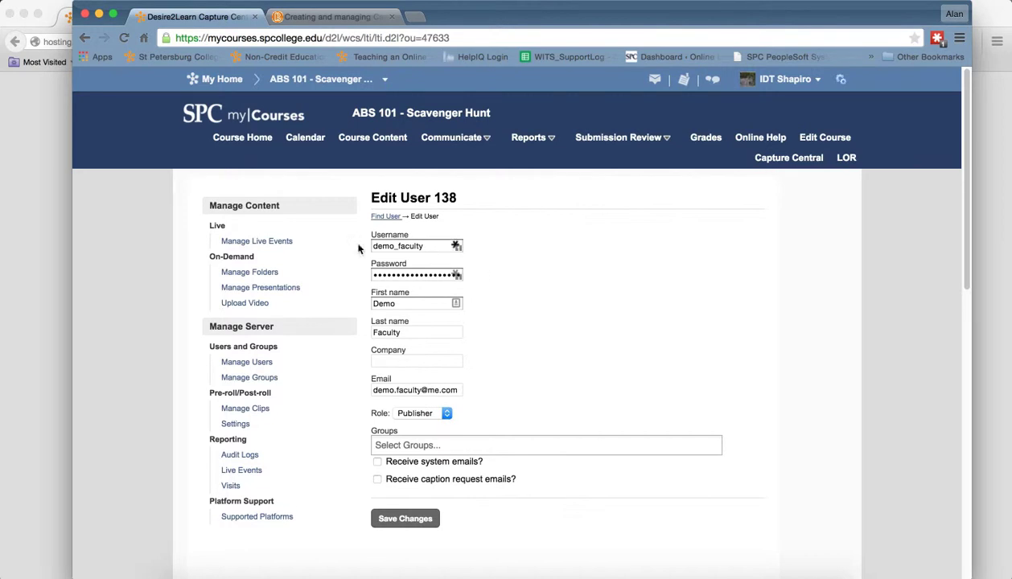
- Open the demo.faculty folder's settings and search Access Control for 'demo_facul'
{"action": "left_click", "coordinate": [229, 273]}
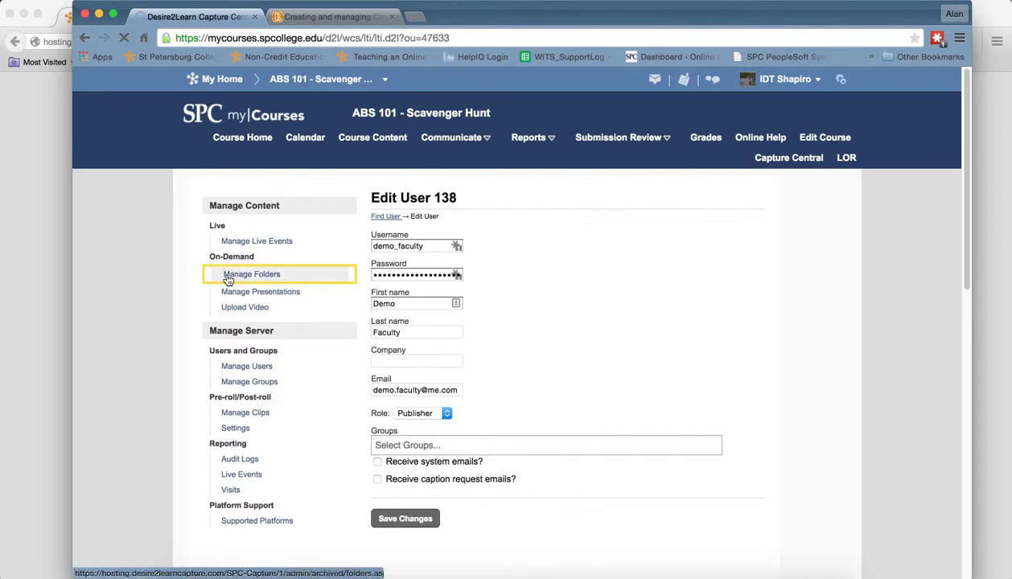
{"action": "left_click", "coordinate": [419, 375]}
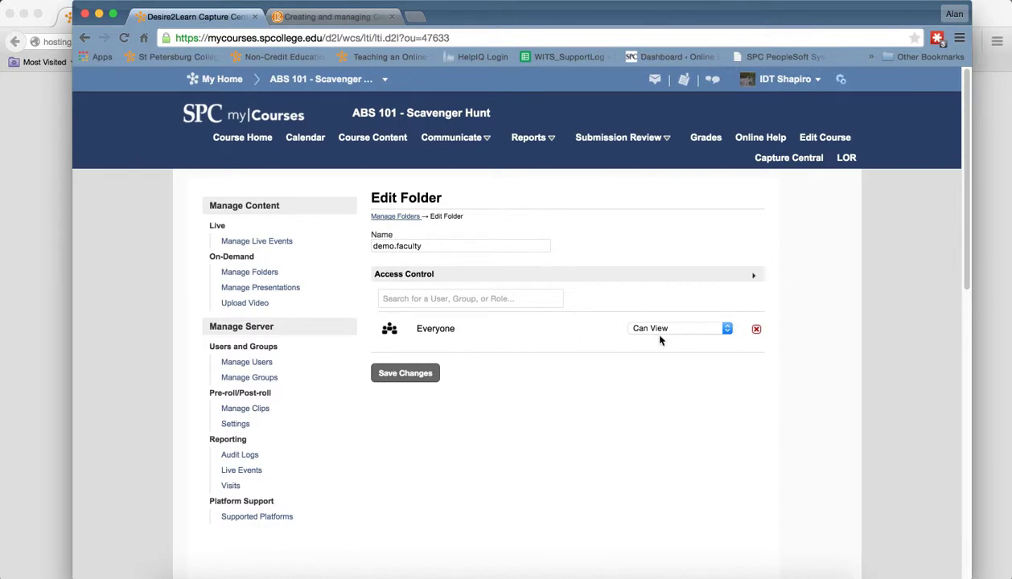
{"action": "left_click", "coordinate": [449, 304]}
{"action": "type", "text": "dem"}
{"action": "key", "text": "BackSpace"}
{"action": "type", "text": "emo_faculty"}
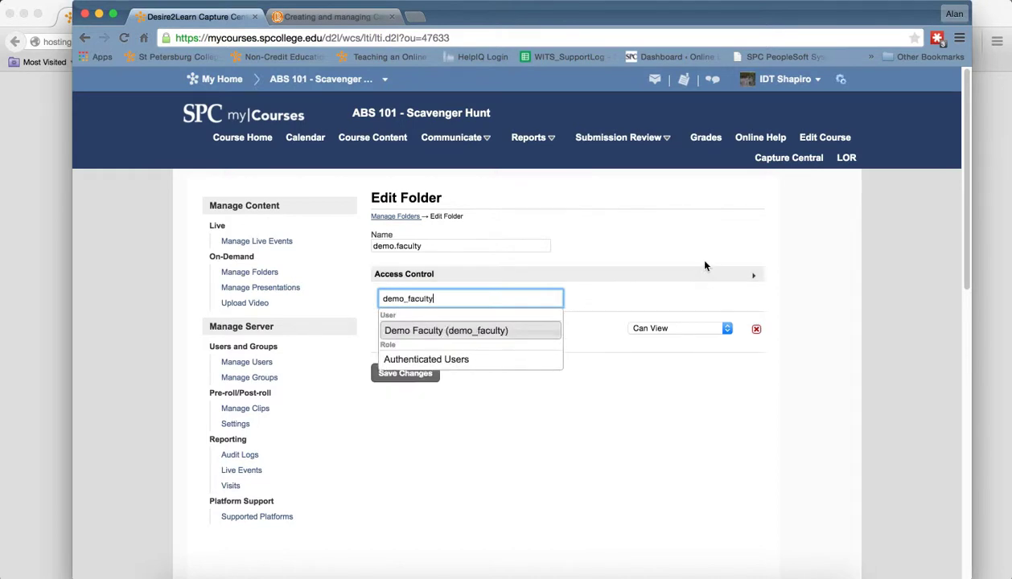
- Add demo_faculty with Can View and Manage permission and save the folder
{"action": "left_click", "coordinate": [517, 329]}
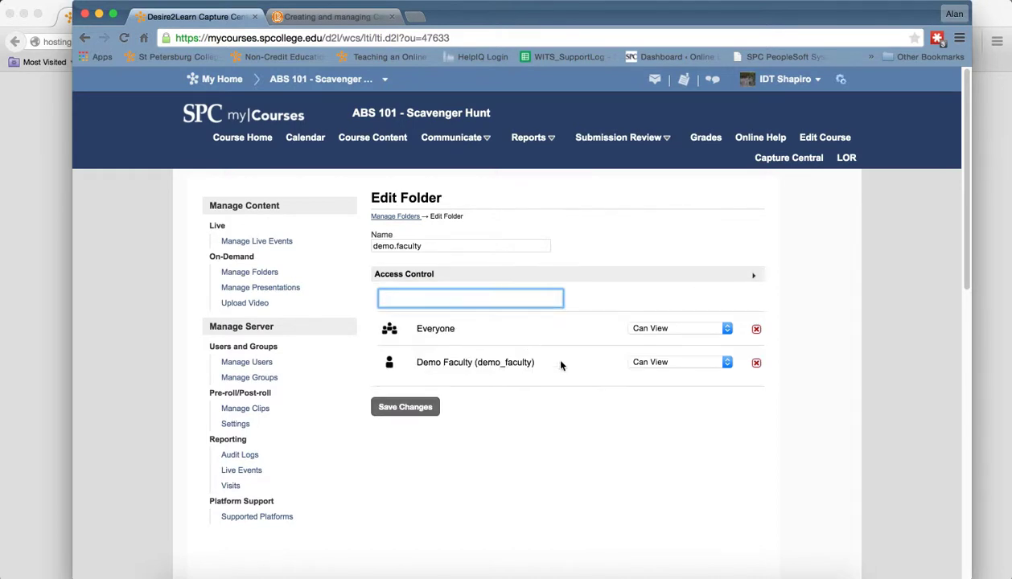
{"action": "left_click", "coordinate": [664, 362]}
{"action": "left_click", "coordinate": [665, 374]}
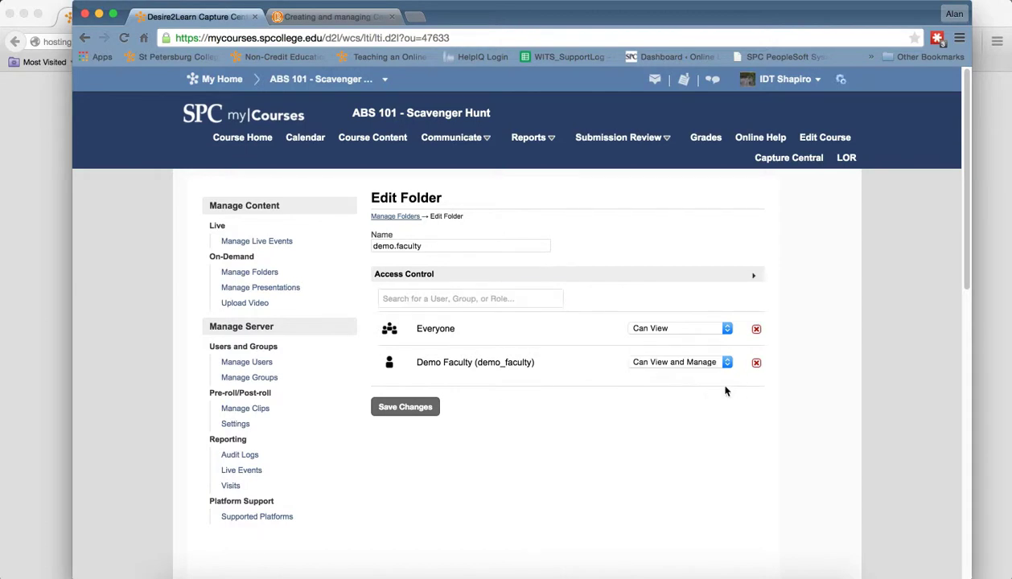
{"action": "left_click", "coordinate": [414, 407]}
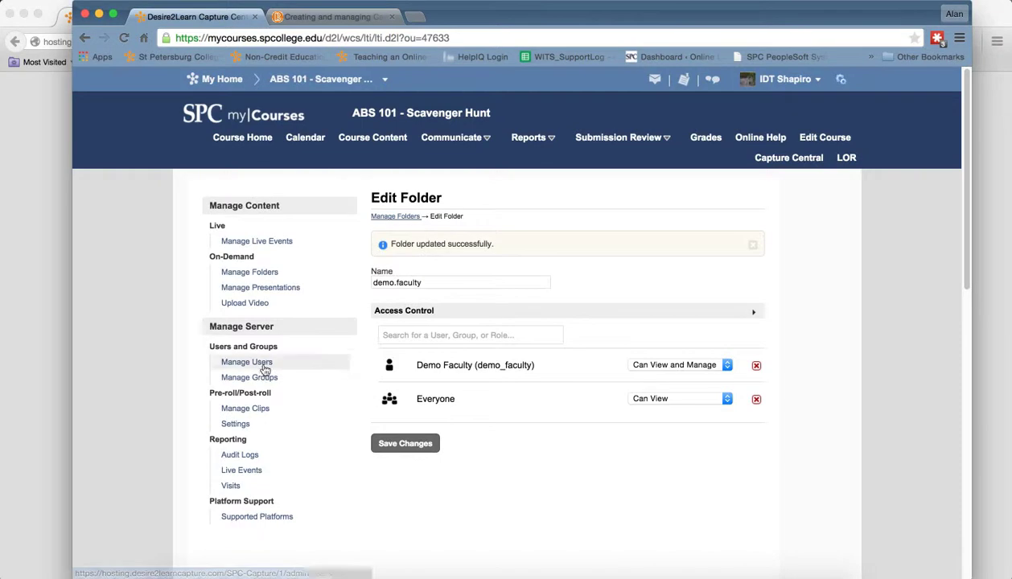
{"action": "left_click", "coordinate": [252, 272]}
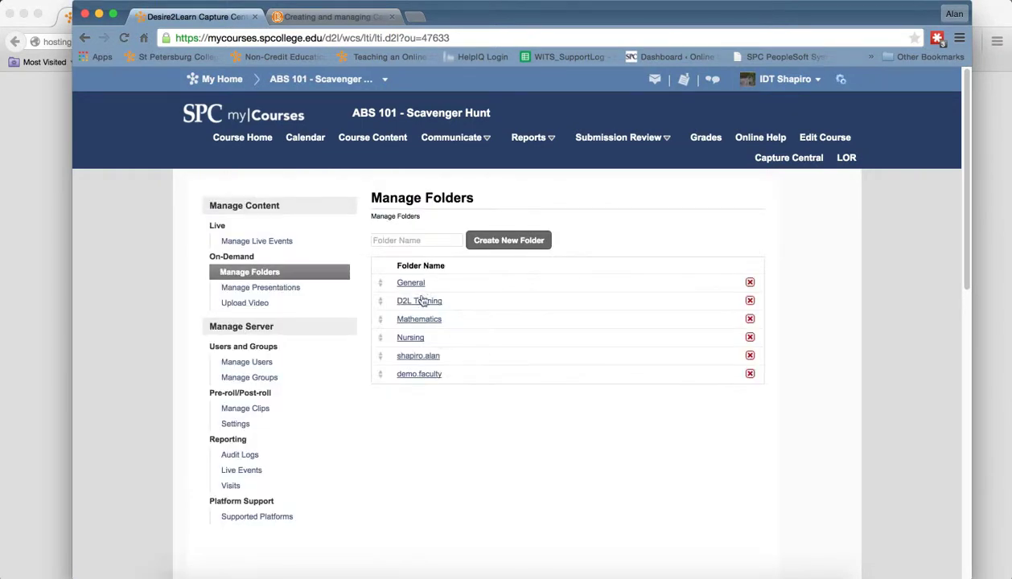
- Review the access lists of the General, Mathematics and D2L Training folders in turn
{"action": "left_click", "coordinate": [410, 279]}
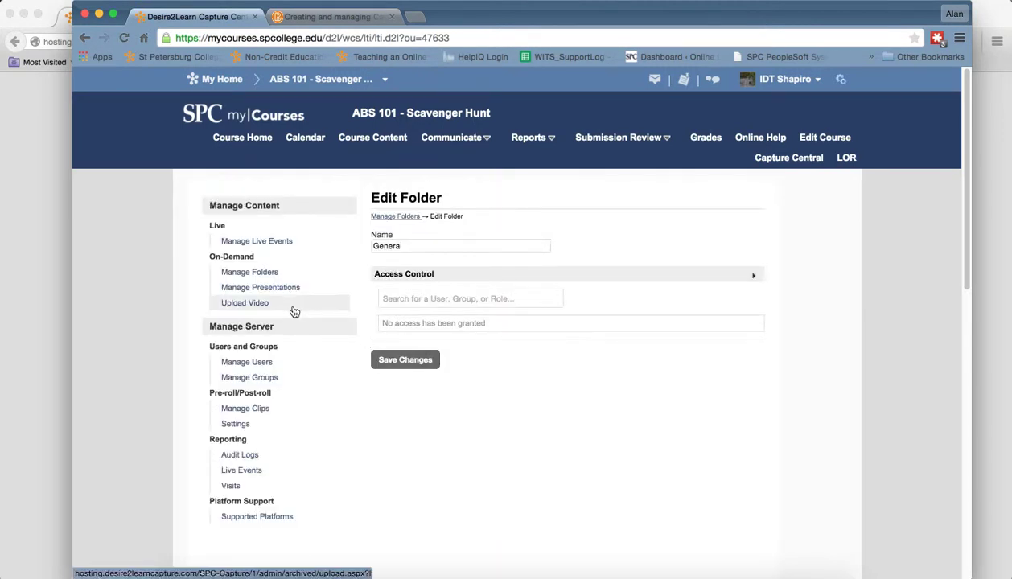
{"action": "left_click", "coordinate": [266, 274]}
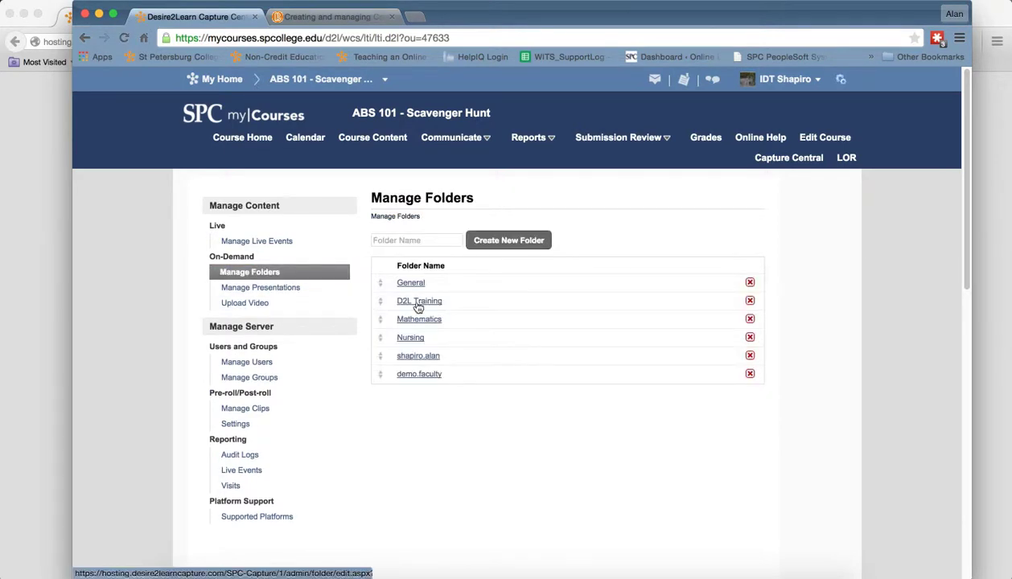
{"action": "left_click", "coordinate": [418, 319]}
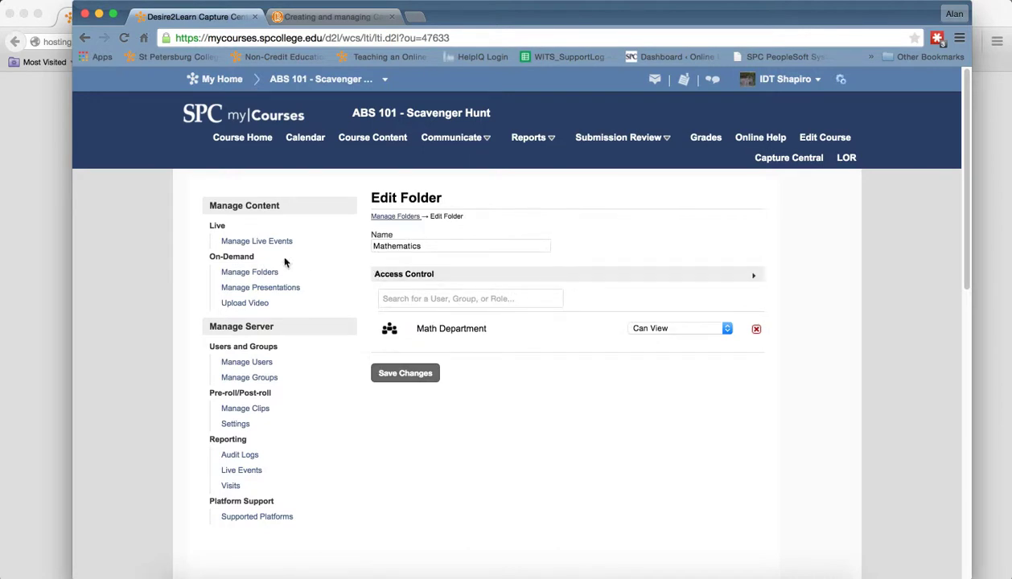
{"action": "left_click", "coordinate": [249, 271]}
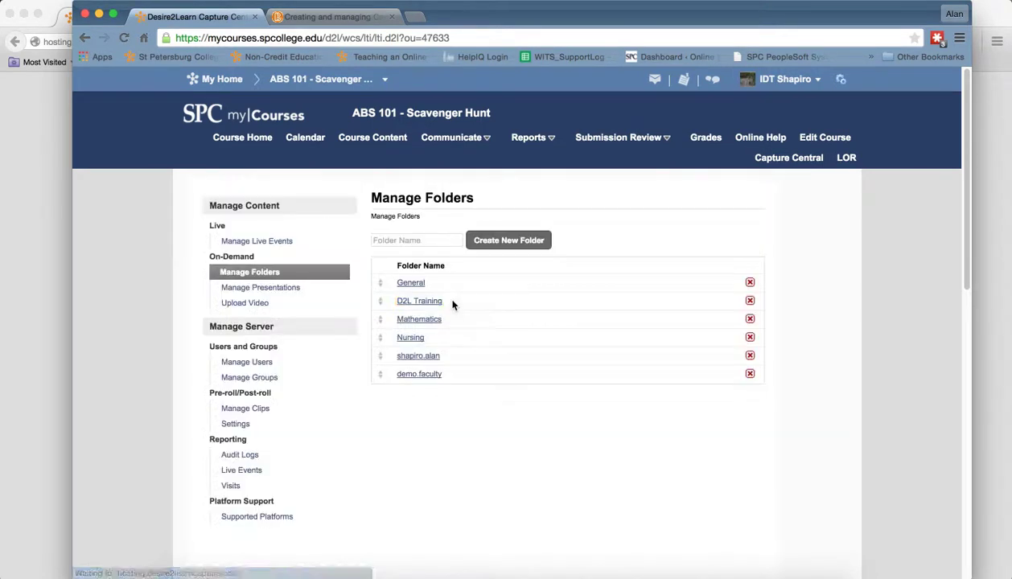
{"action": "left_click", "coordinate": [426, 302]}
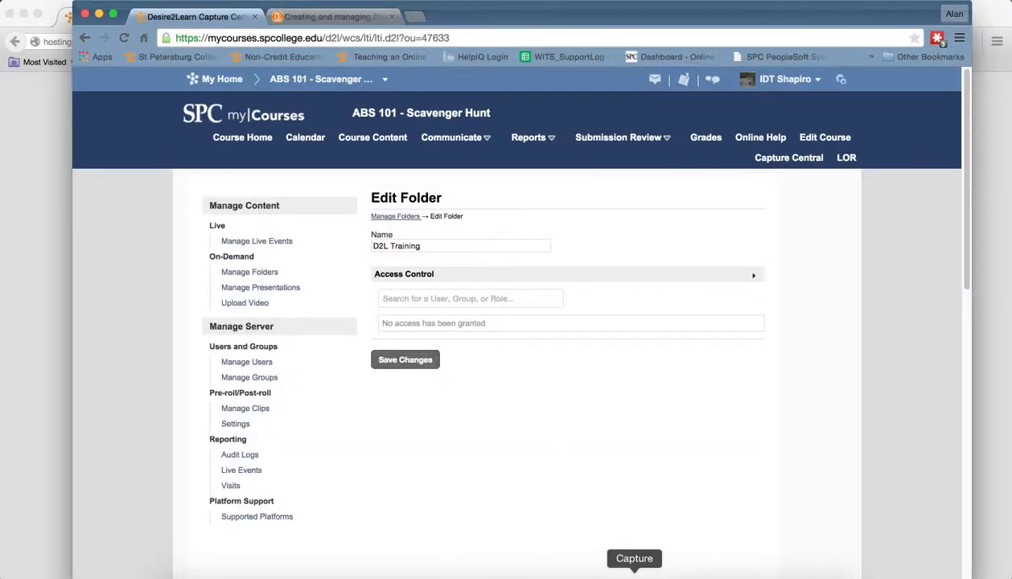
{"action": "left_click", "coordinate": [634, 572]}
- Log in to Capture with account type Portal as demo_faculty, entering its password
{"action": "left_click", "coordinate": [731, 74]}
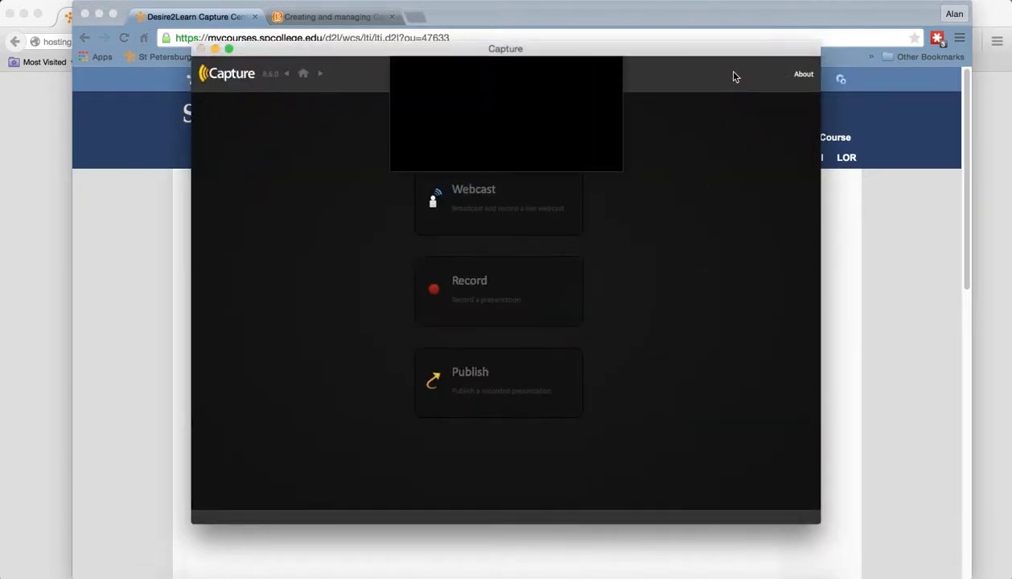
{"action": "left_click", "coordinate": [519, 80]}
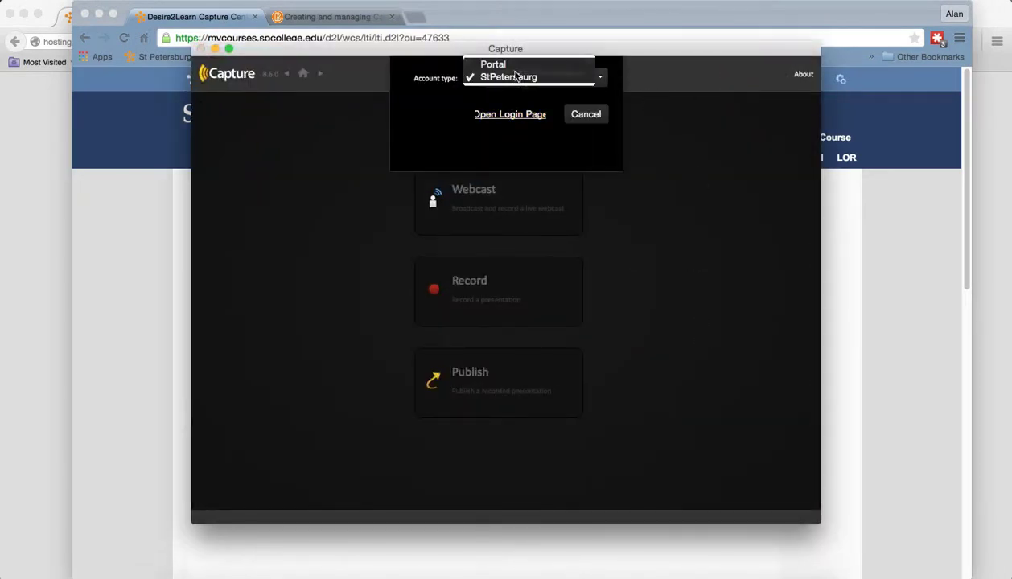
{"action": "left_click", "coordinate": [493, 64]}
{"action": "double_click", "coordinate": [505, 104]}
{"action": "left_click_drag", "start_coordinate": [511, 103], "coordinate": [461, 109]}
{"action": "type", "text": "demo"}
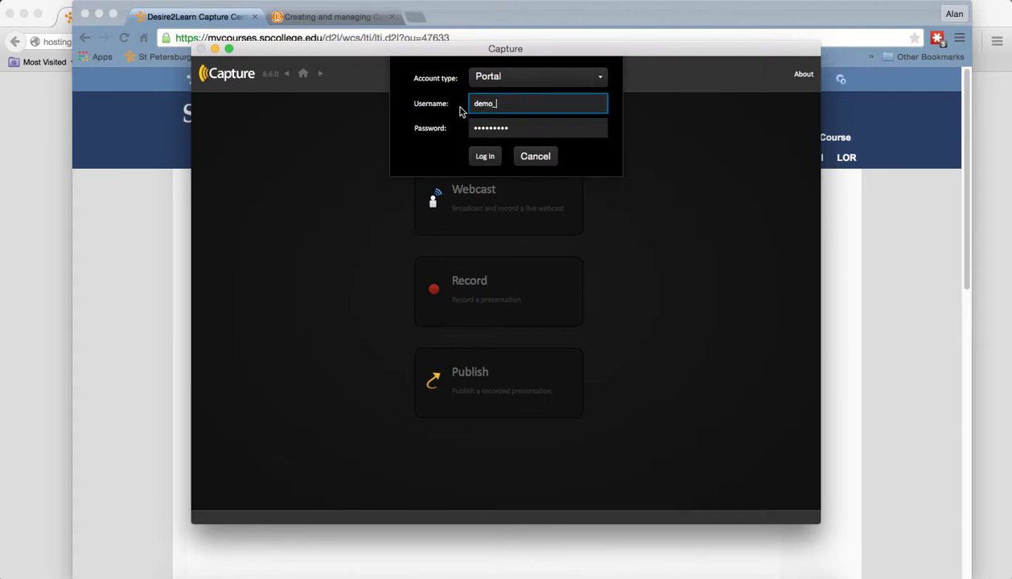
{"action": "type", "text": "_facil"}
{"action": "key", "text": "Tab"}
{"action": "type", "text": "de"}
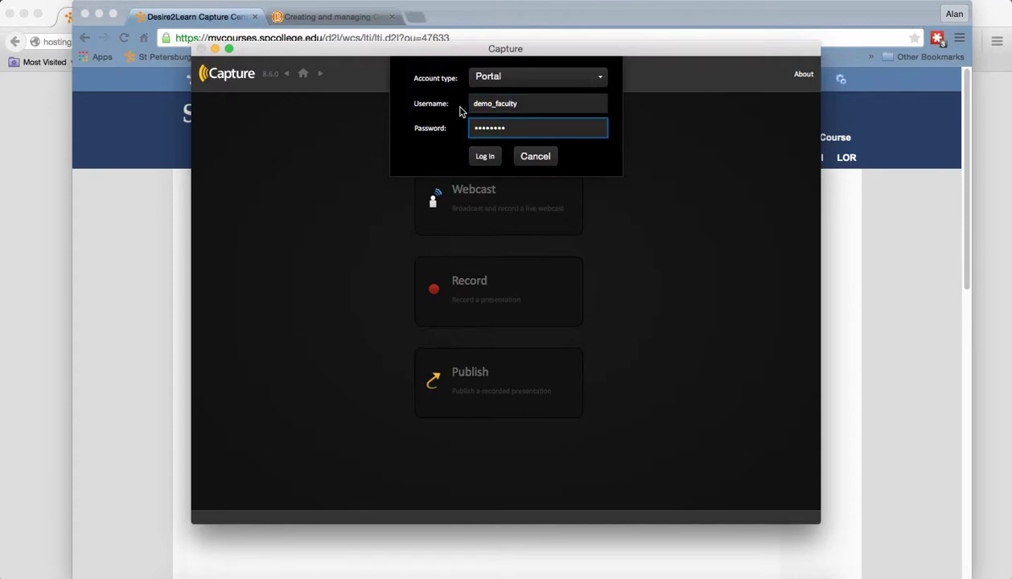
{"action": "key", "text": "Return"}
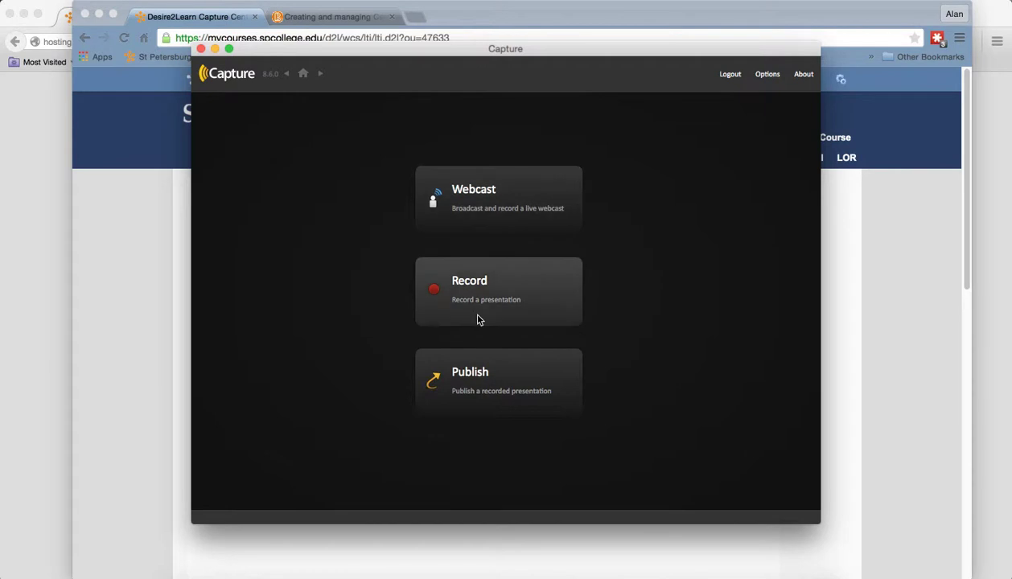
- Set the Demo Faculty Test presentation's folder to General and publish it
{"action": "left_click", "coordinate": [495, 394]}
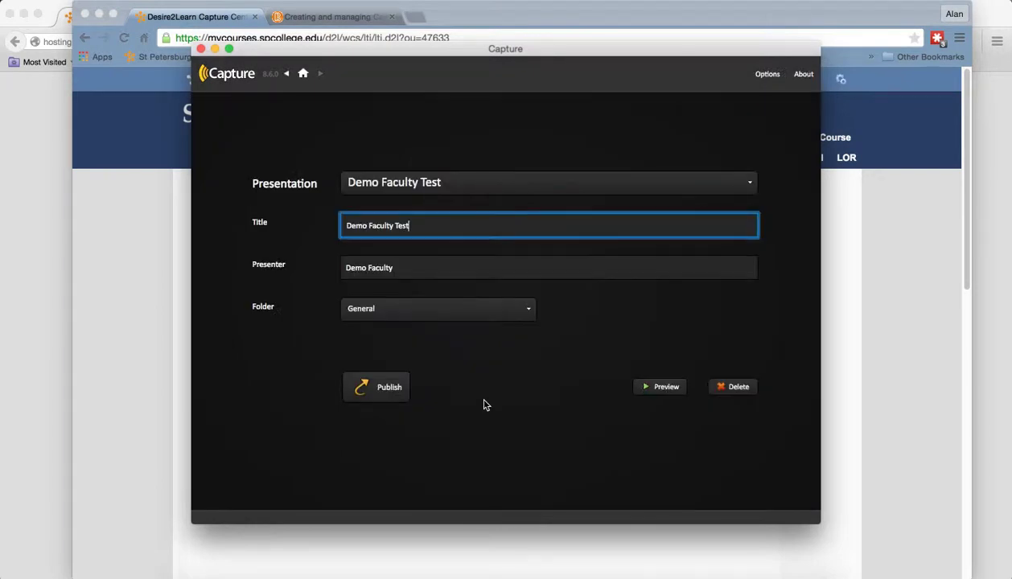
{"action": "left_click", "coordinate": [529, 312]}
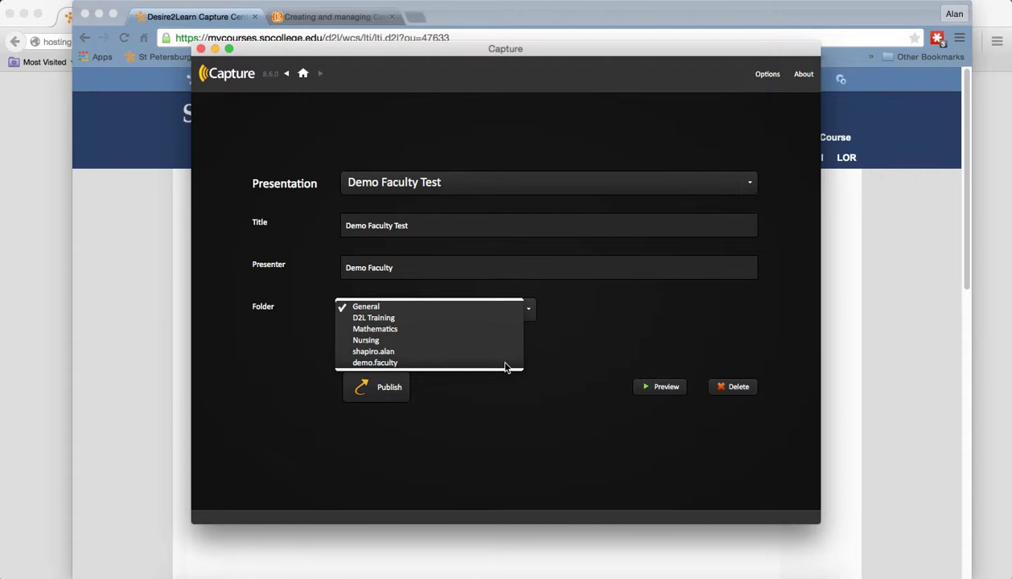
{"action": "left_click", "coordinate": [452, 331]}
{"action": "left_click", "coordinate": [527, 308]}
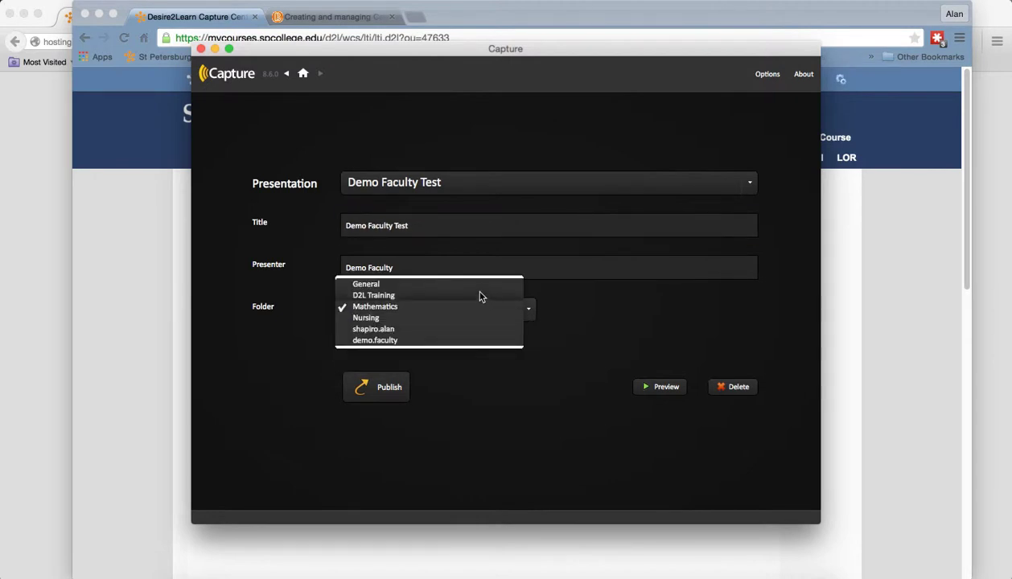
{"action": "left_click", "coordinate": [468, 283]}
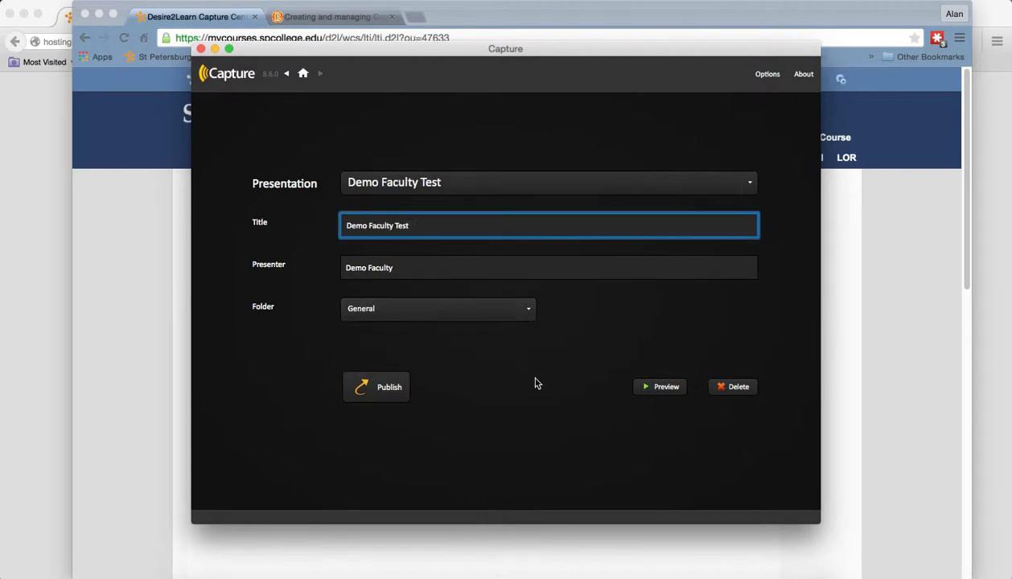
{"action": "left_click", "coordinate": [398, 391]}
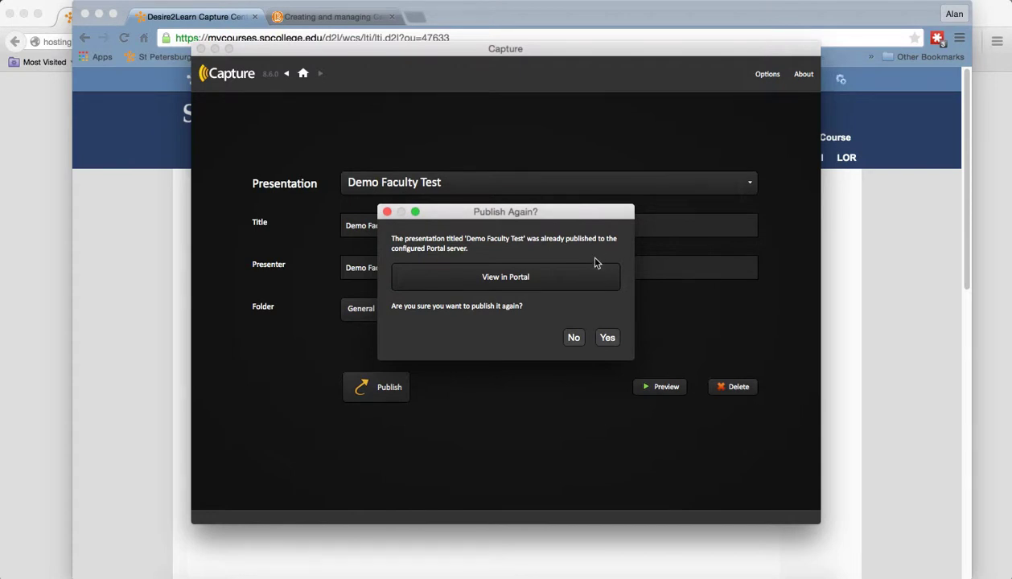
- Retitle the presentation 'Demo Faculty Test2' and confirm publishing it
{"action": "left_click", "coordinate": [569, 338]}
{"action": "type", "text": "2"}
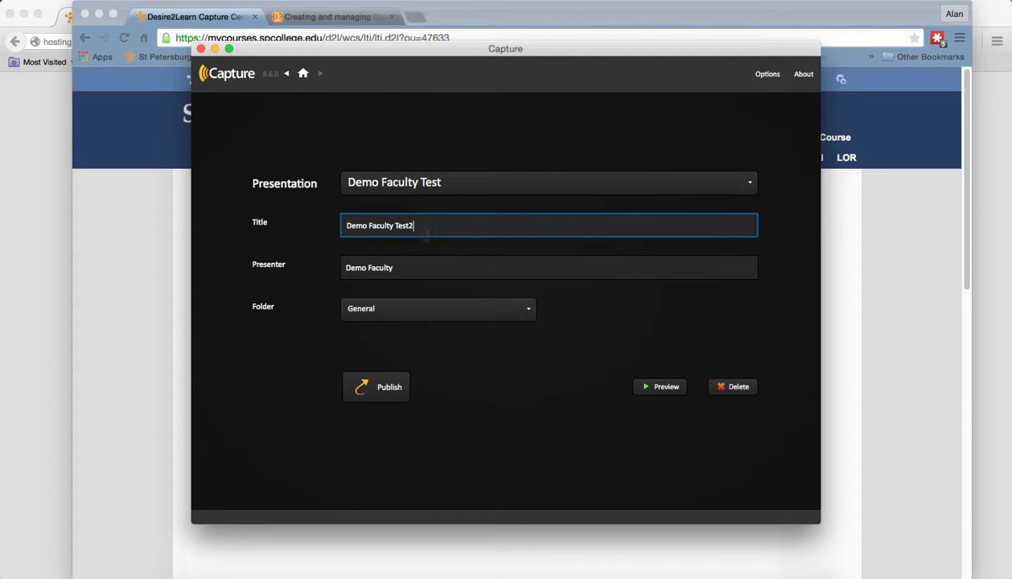
{"action": "left_click", "coordinate": [402, 391]}
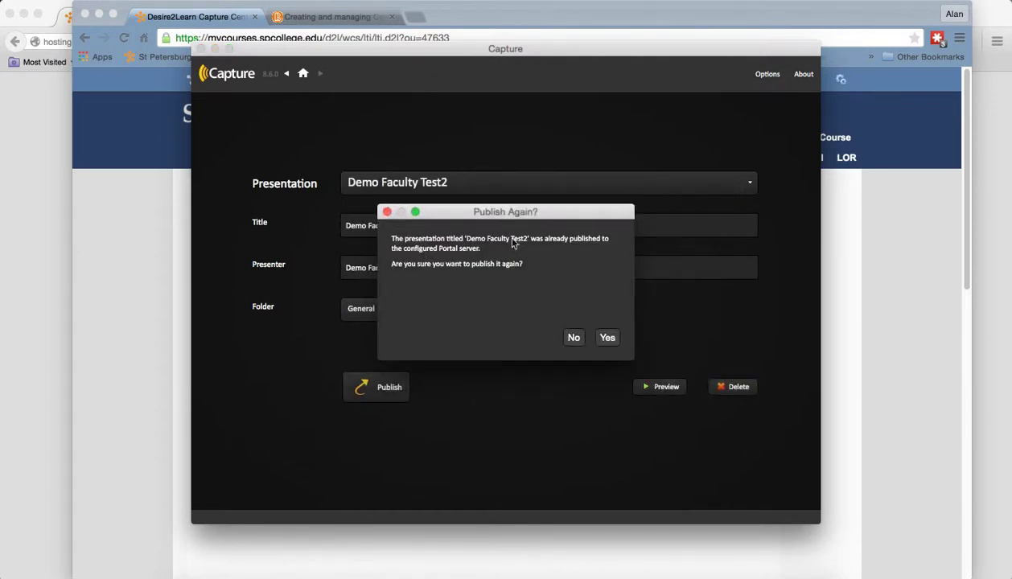
{"action": "left_click", "coordinate": [605, 338]}
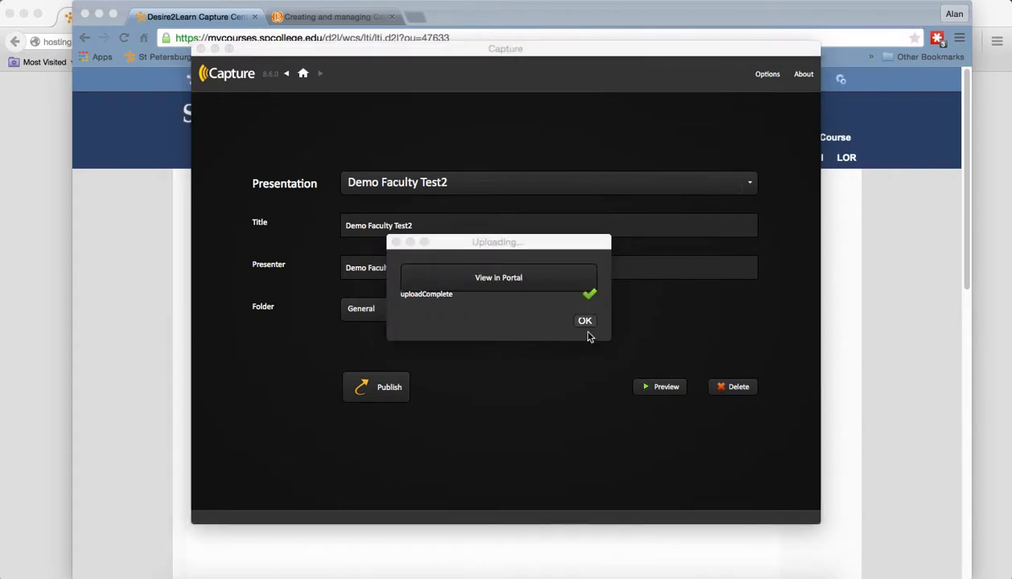
- Acknowledge the finished upload, keep the event, and close Capture
{"action": "left_click", "coordinate": [583, 320]}
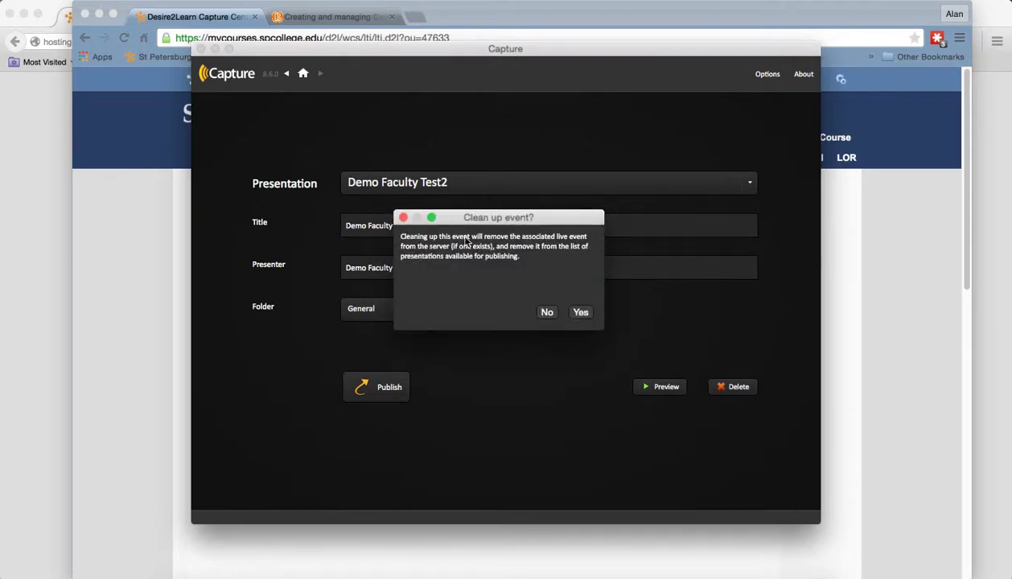
{"action": "left_click", "coordinate": [546, 314]}
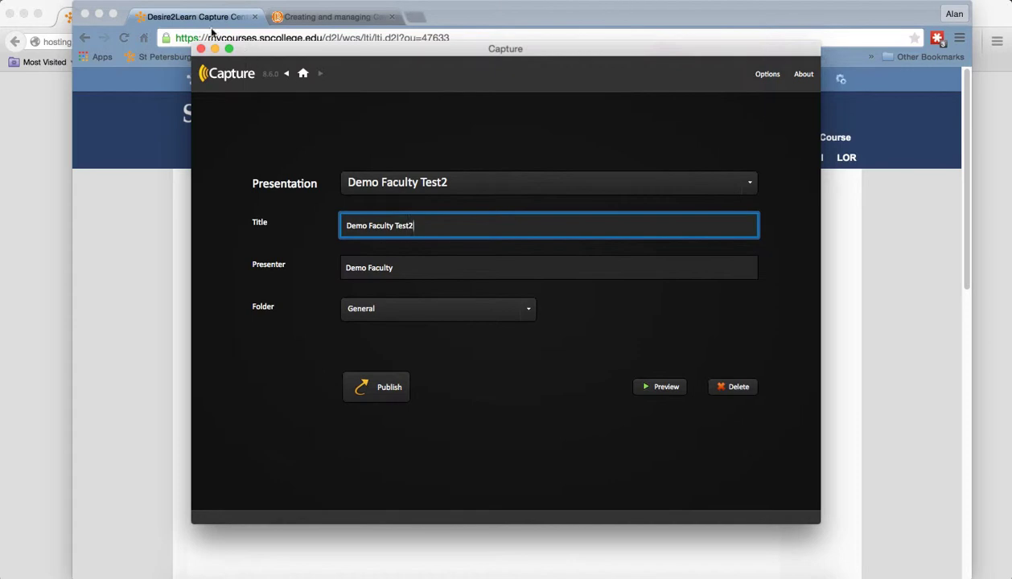
{"action": "left_click", "coordinate": [200, 49]}
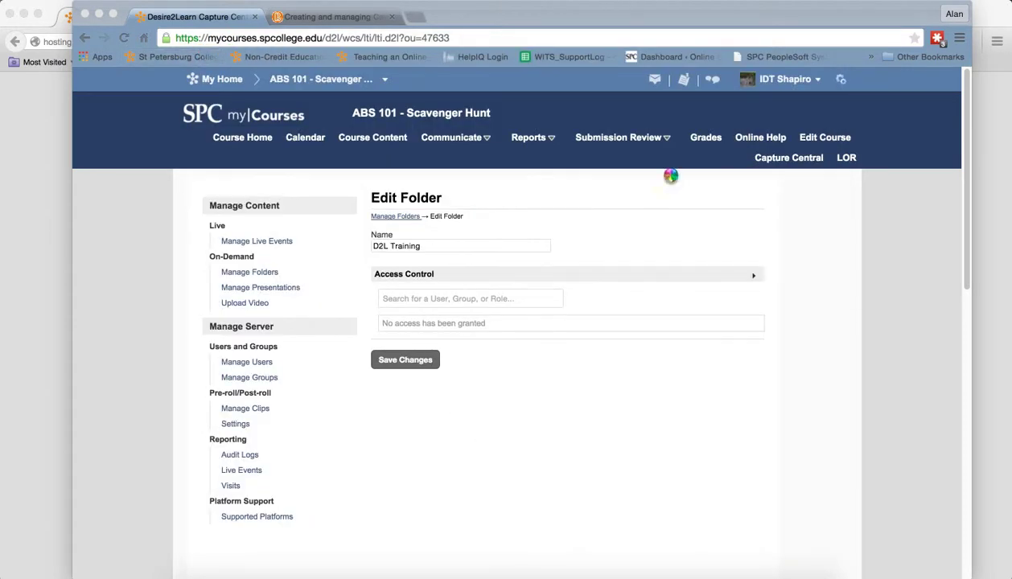
- Sign in to the portal via Advanced Login as the demo faculty user with its password
{"action": "left_click", "coordinate": [34, 154]}
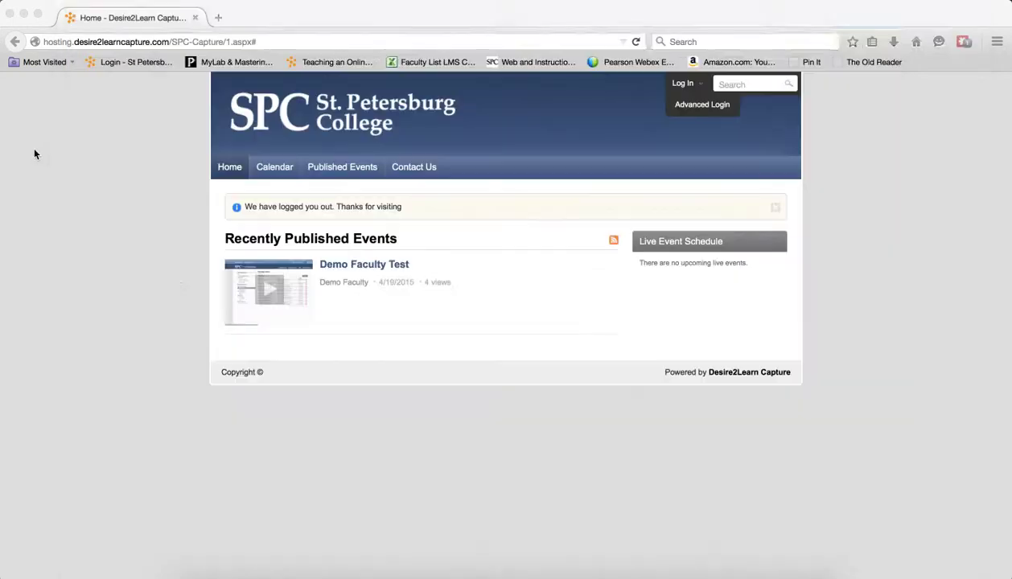
{"action": "left_click", "coordinate": [698, 105]}
{"action": "left_click_drag", "start_coordinate": [546, 299], "coordinate": [453, 296]}
{"action": "type", "text": "demo"}
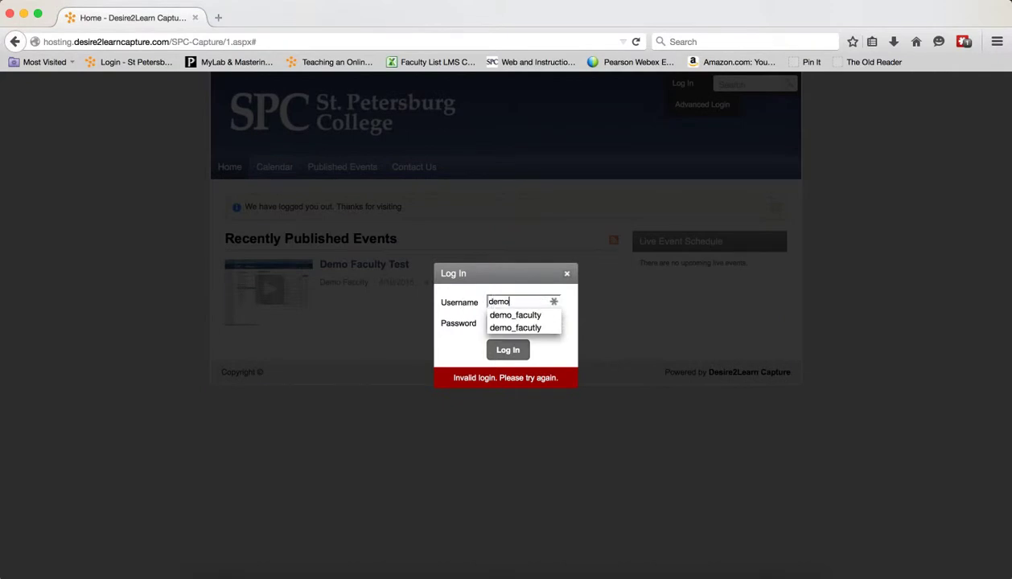
{"action": "left_click", "coordinate": [502, 314]}
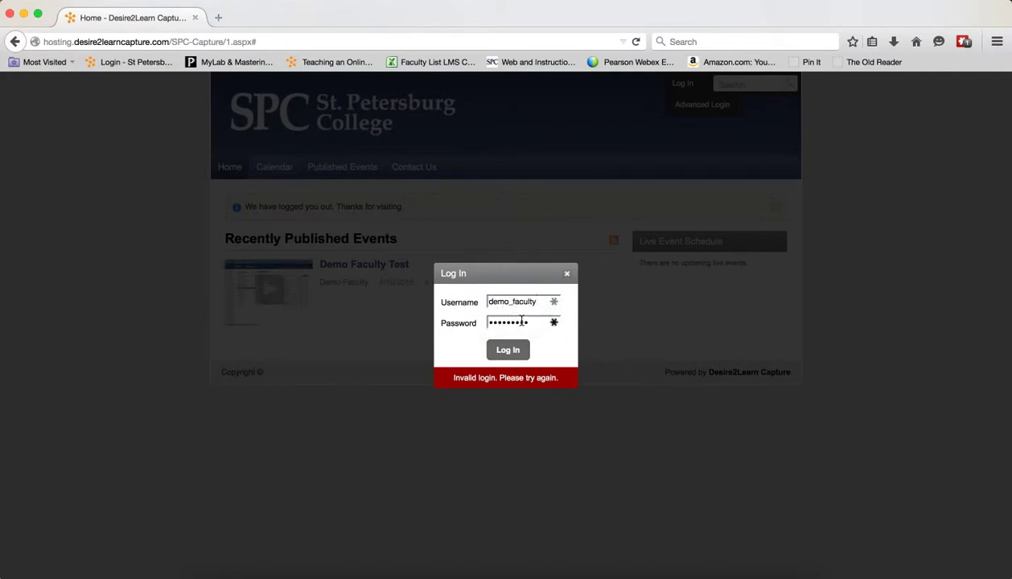
{"action": "left_click_drag", "start_coordinate": [531, 321], "coordinate": [447, 319]}
{"action": "type", "text": "••••••••"}
{"action": "left_click", "coordinate": [511, 359]}
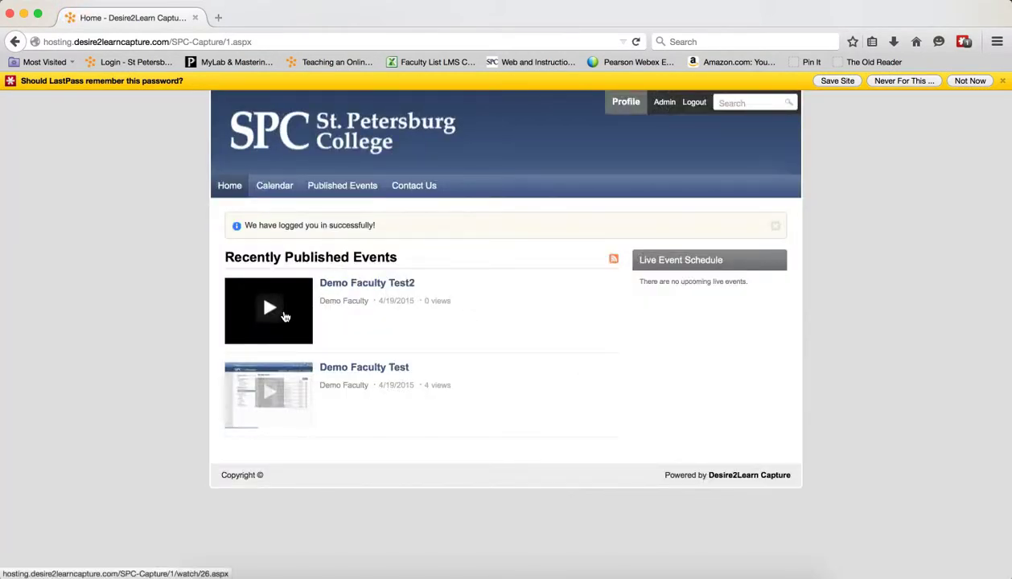
- Browse Published Events in the D2L Training and Mathematics folders, then go to Admin
{"action": "left_click", "coordinate": [326, 185]}
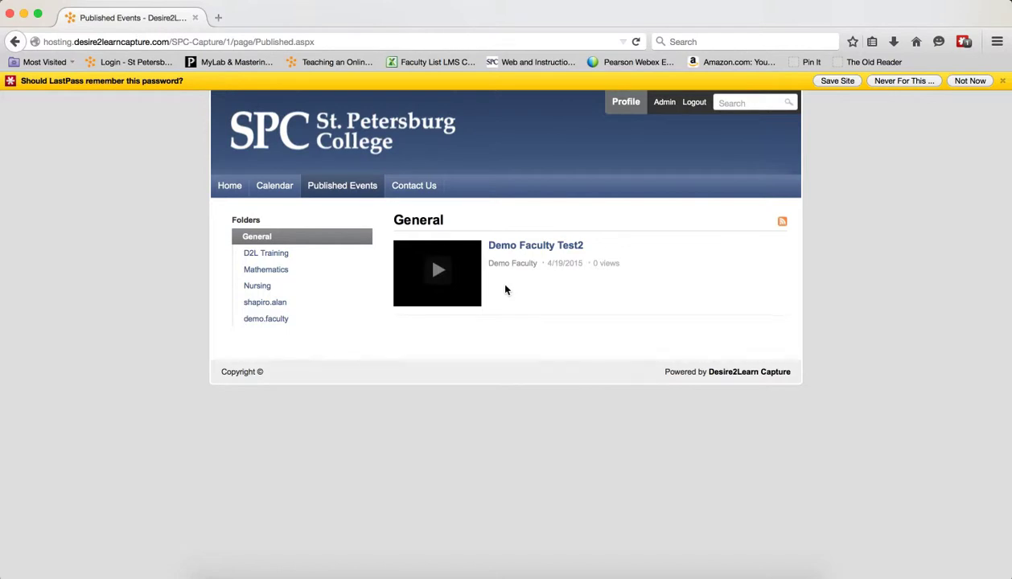
{"action": "left_click", "coordinate": [277, 254]}
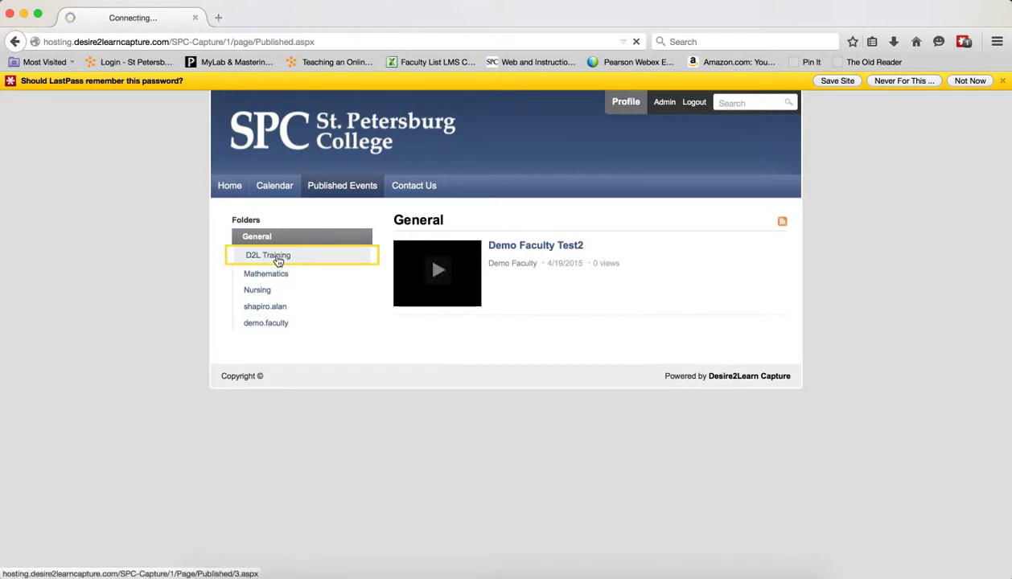
{"action": "left_click", "coordinate": [304, 278]}
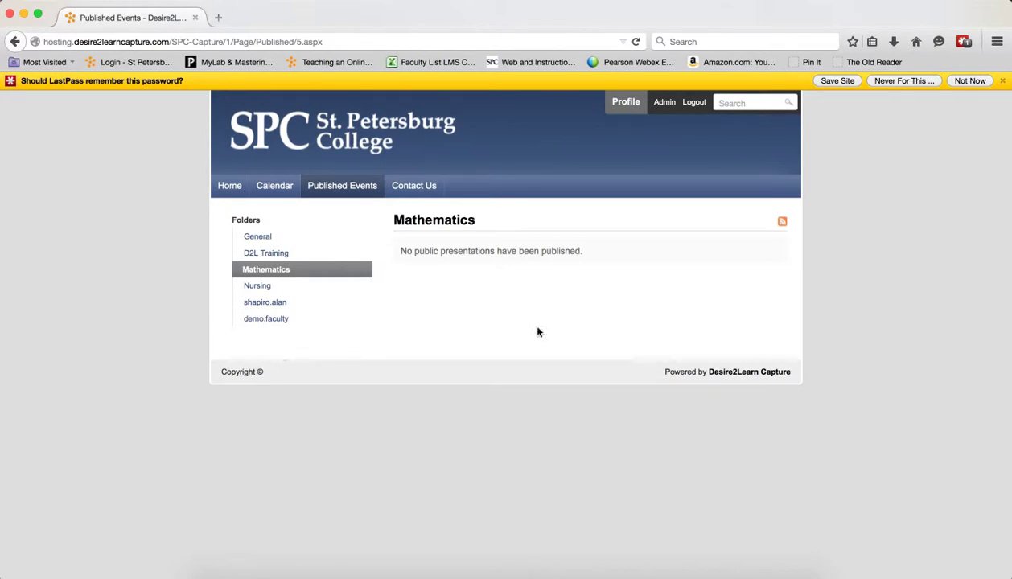
{"action": "left_click", "coordinate": [662, 102]}
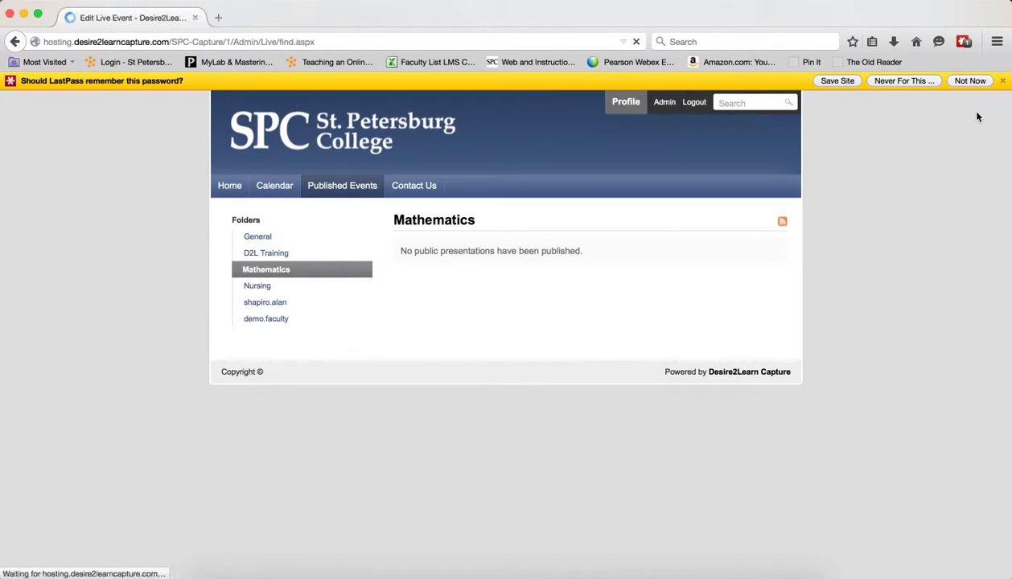
- Filter Manage Presentations by Mathematics, then General, showing Demo Faculty Test2, then return to Chrome
{"action": "left_click", "coordinate": [972, 81]}
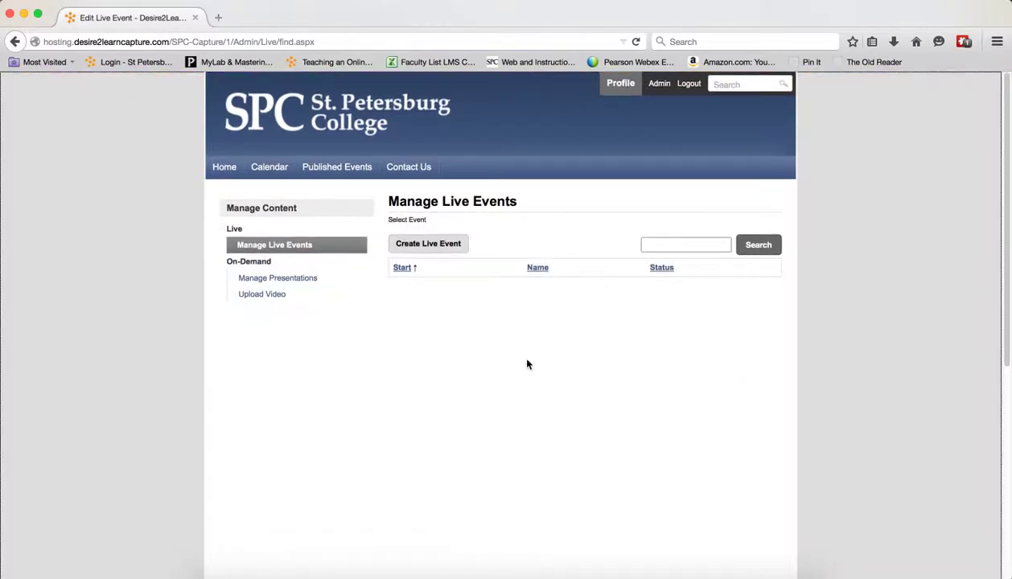
{"action": "left_click", "coordinate": [278, 280]}
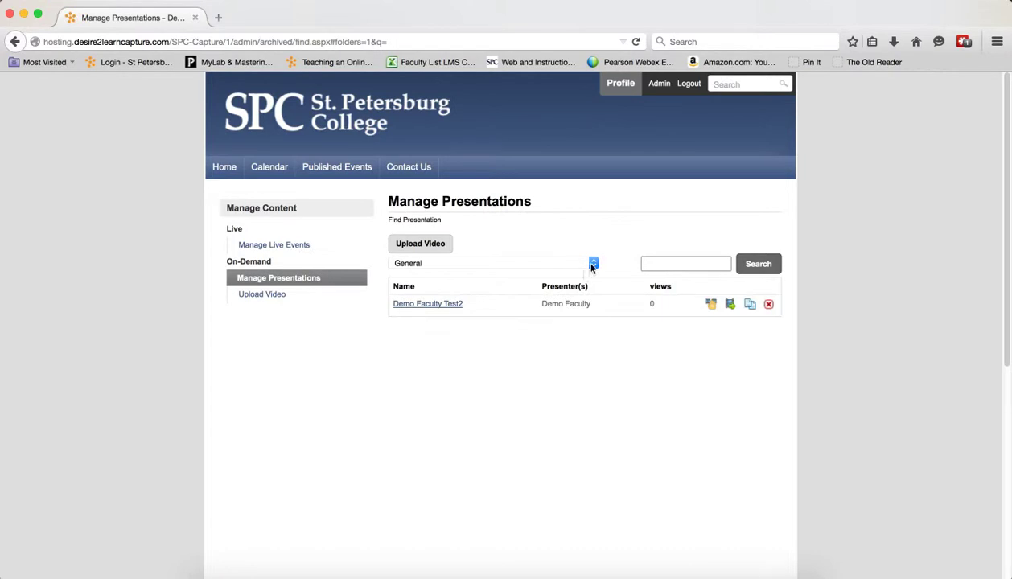
{"action": "left_click", "coordinate": [593, 264]}
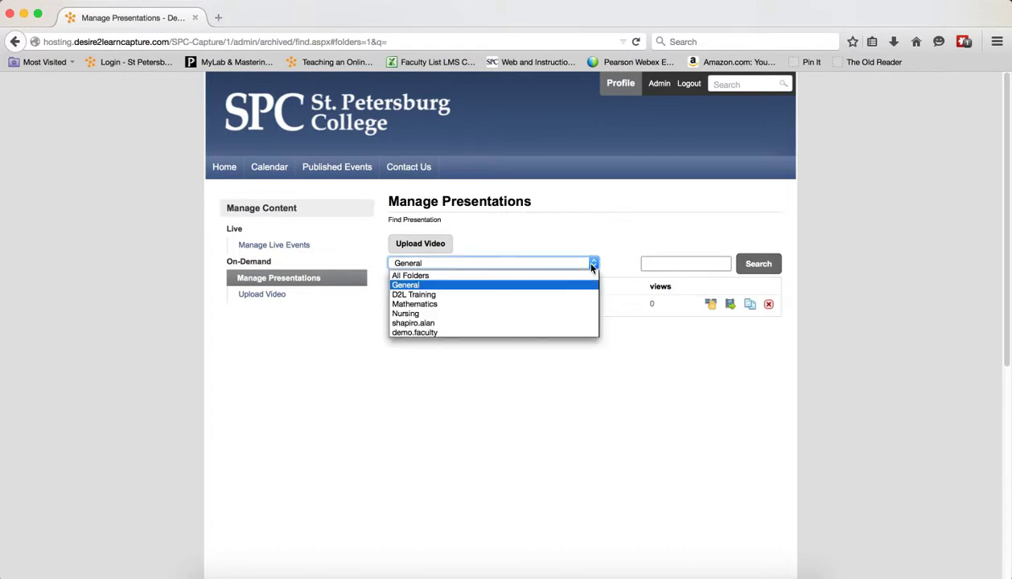
{"action": "left_click", "coordinate": [547, 305]}
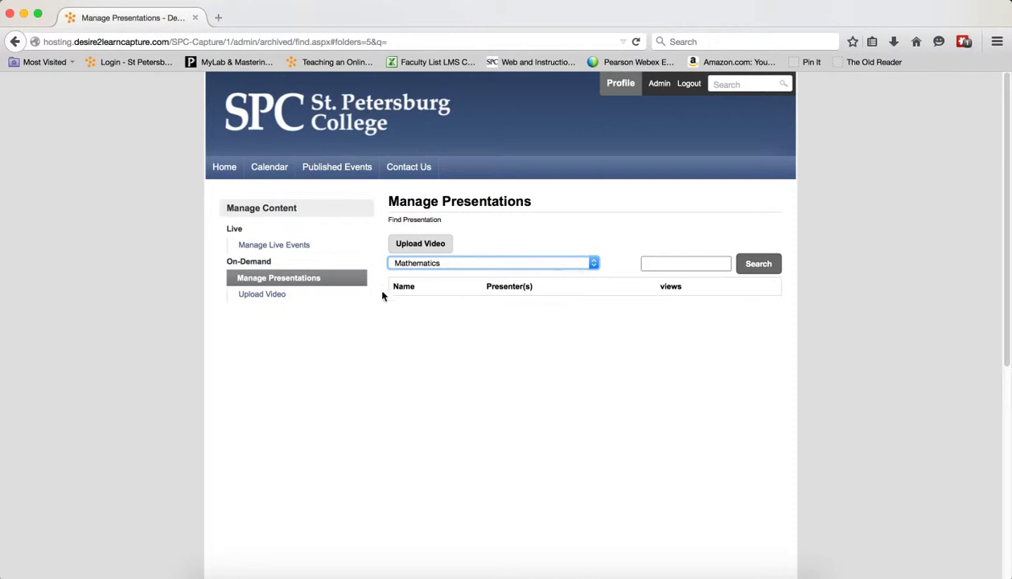
{"action": "left_click", "coordinate": [253, 296]}
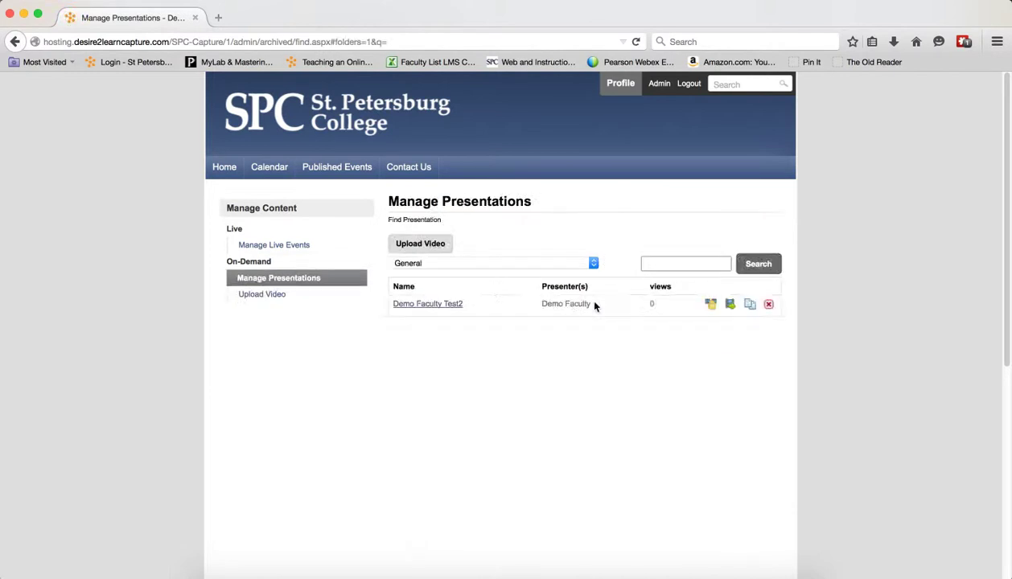
{"action": "left_click", "coordinate": [515, 263]}
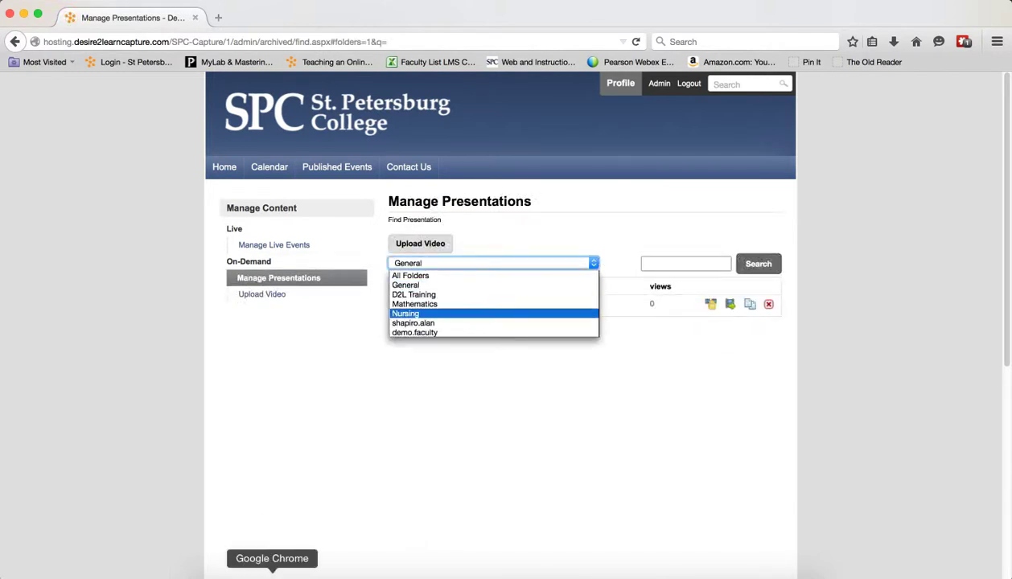
{"action": "left_click", "coordinate": [272, 573]}
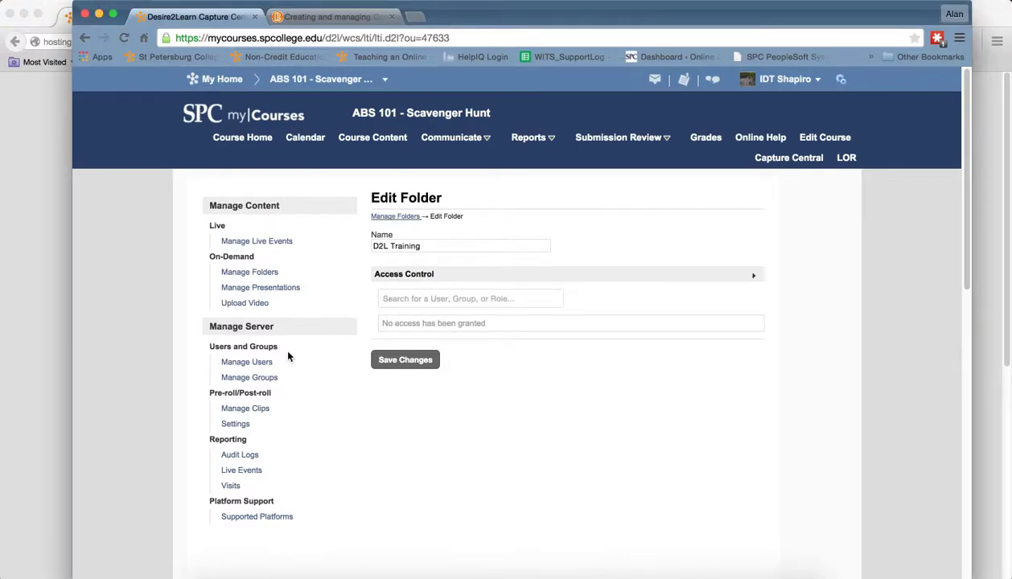
- From Manage Folders, open the General folder's Edit Folder page, which lists no granted access
{"action": "left_click", "coordinate": [264, 276]}
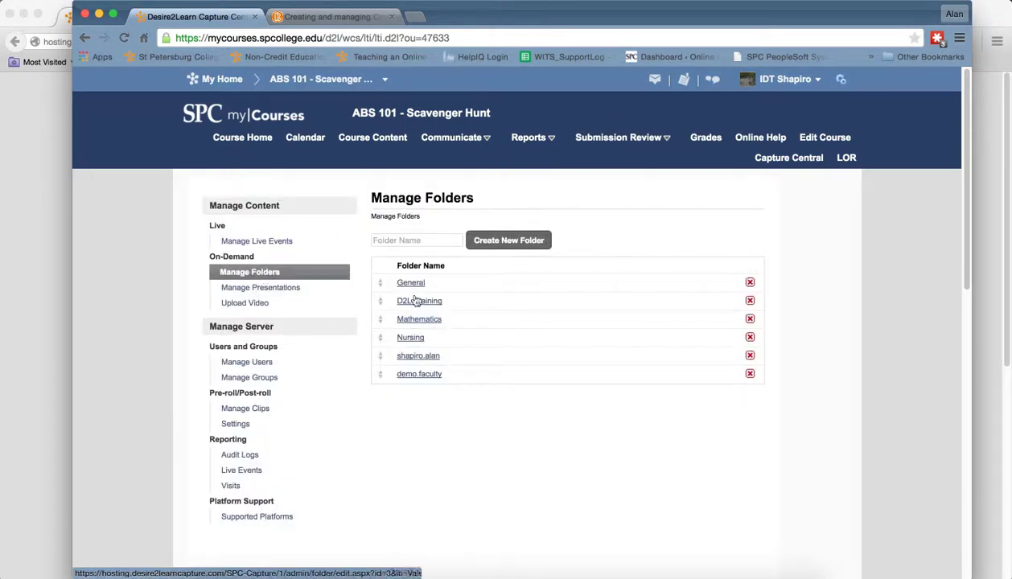
{"action": "left_click", "coordinate": [412, 287]}
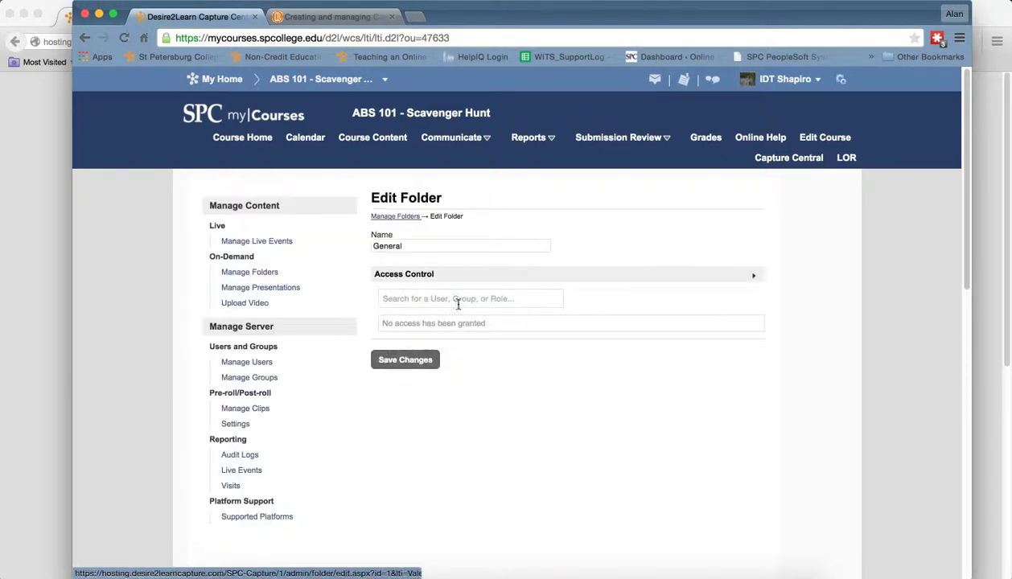